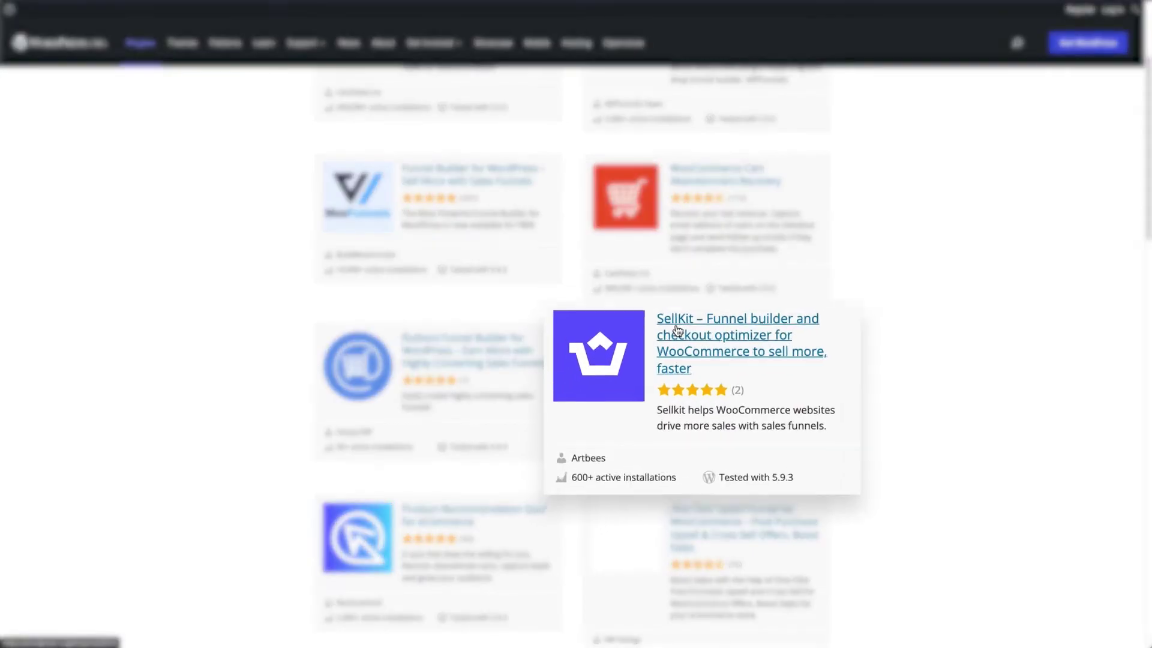
# Open the SellKit funnel builder plugin page and look over its description
pyautogui.click(668, 315)
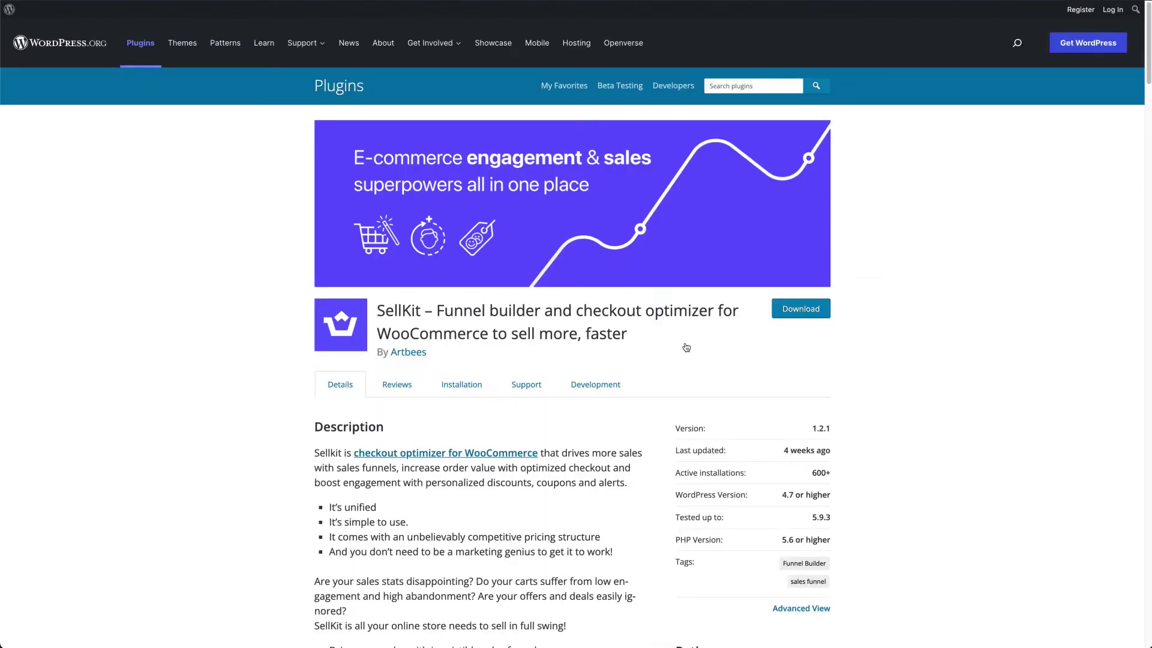
pyautogui.scroll(-4, 688, 354)
pyautogui.scroll(2, 689, 363)
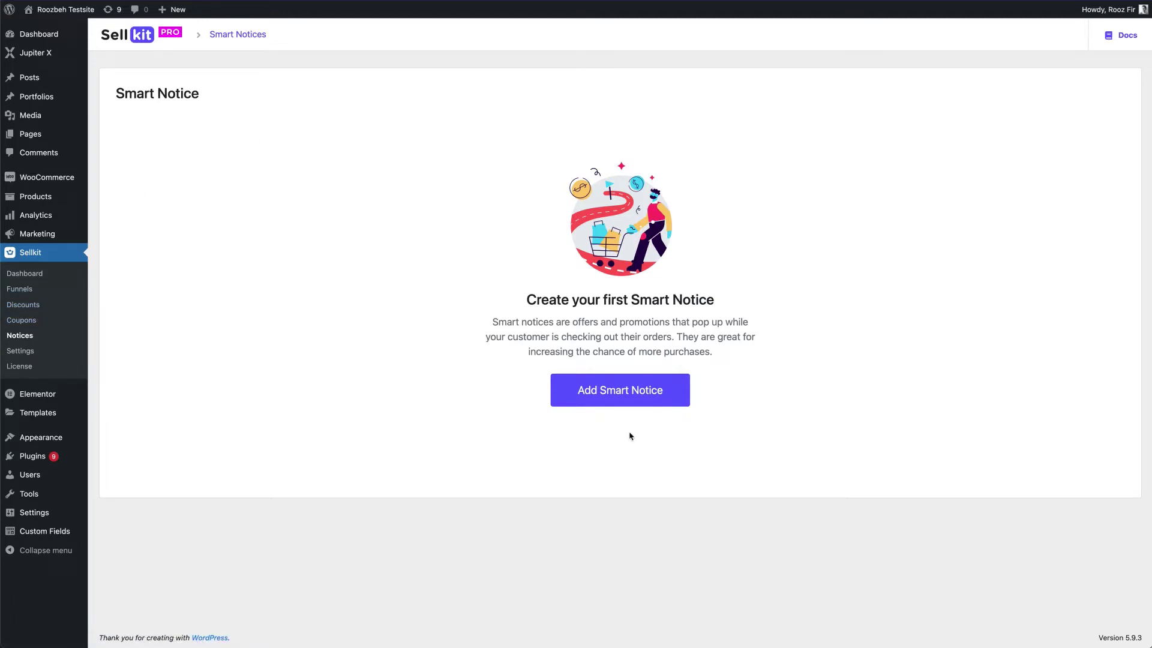
# Start a new smart notice and name it "Free Shipping"
pyautogui.click(653, 407)
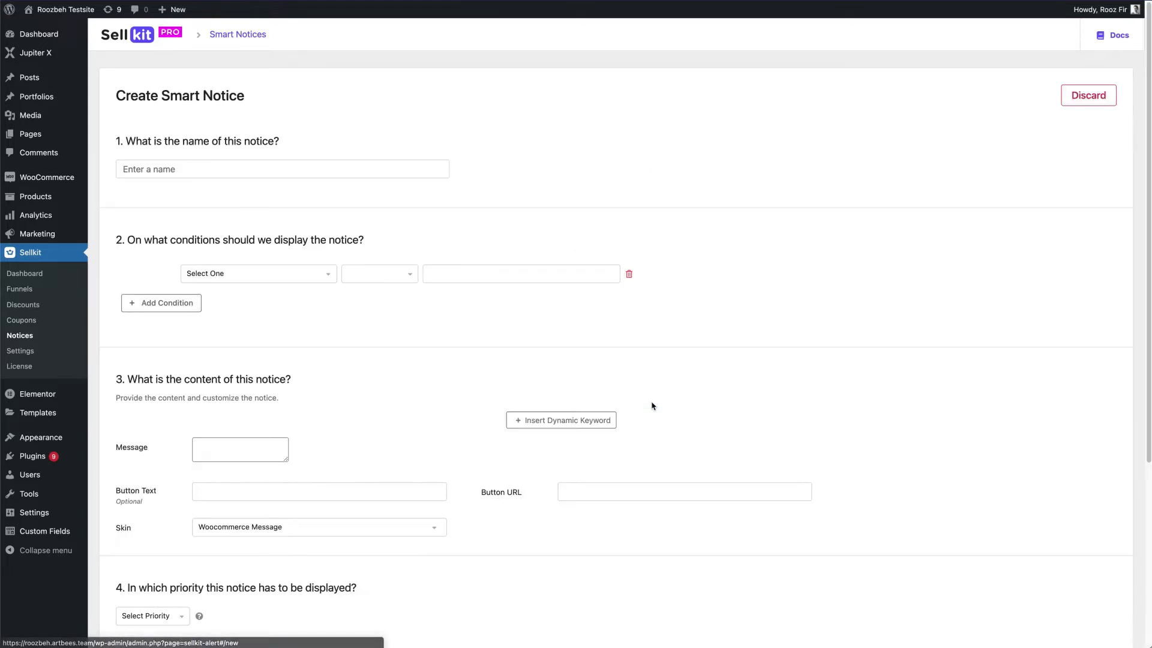
pyautogui.scroll(-5, 652, 420)
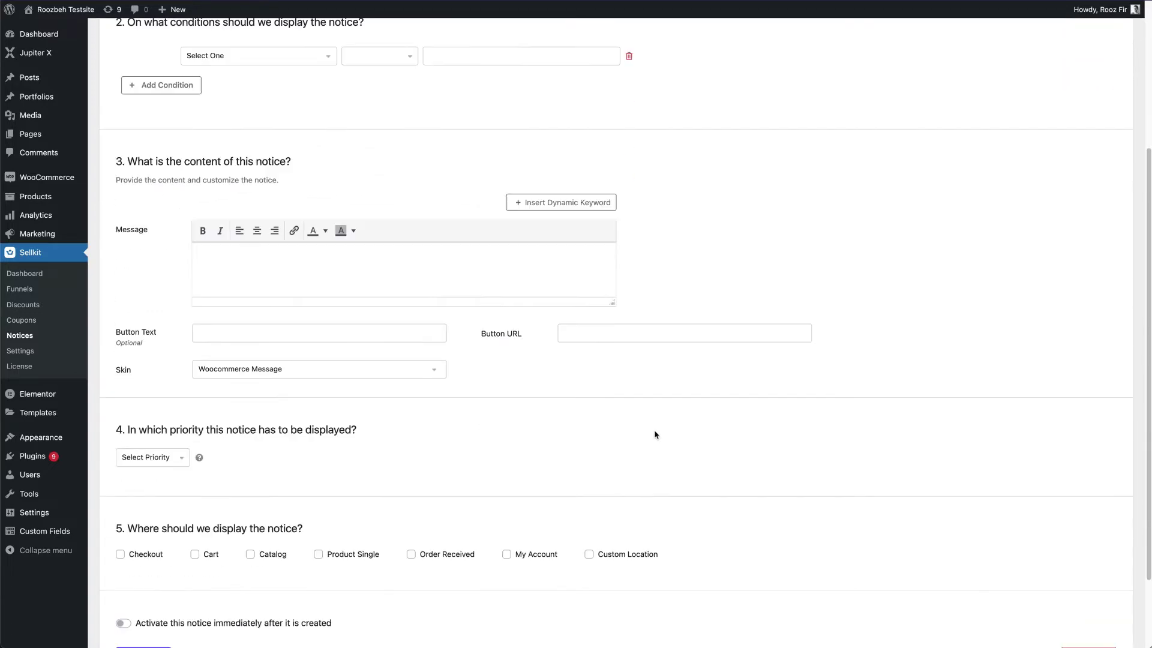
pyautogui.scroll(5, 652, 452)
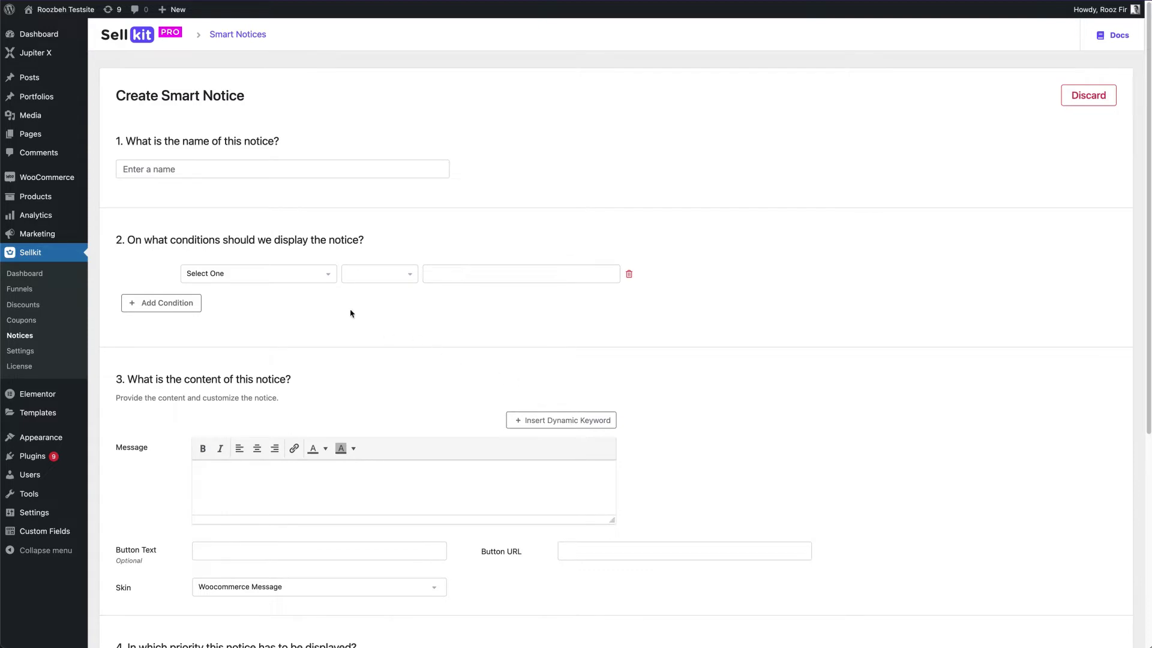
pyautogui.click(193, 172)
pyautogui.write('Free ')
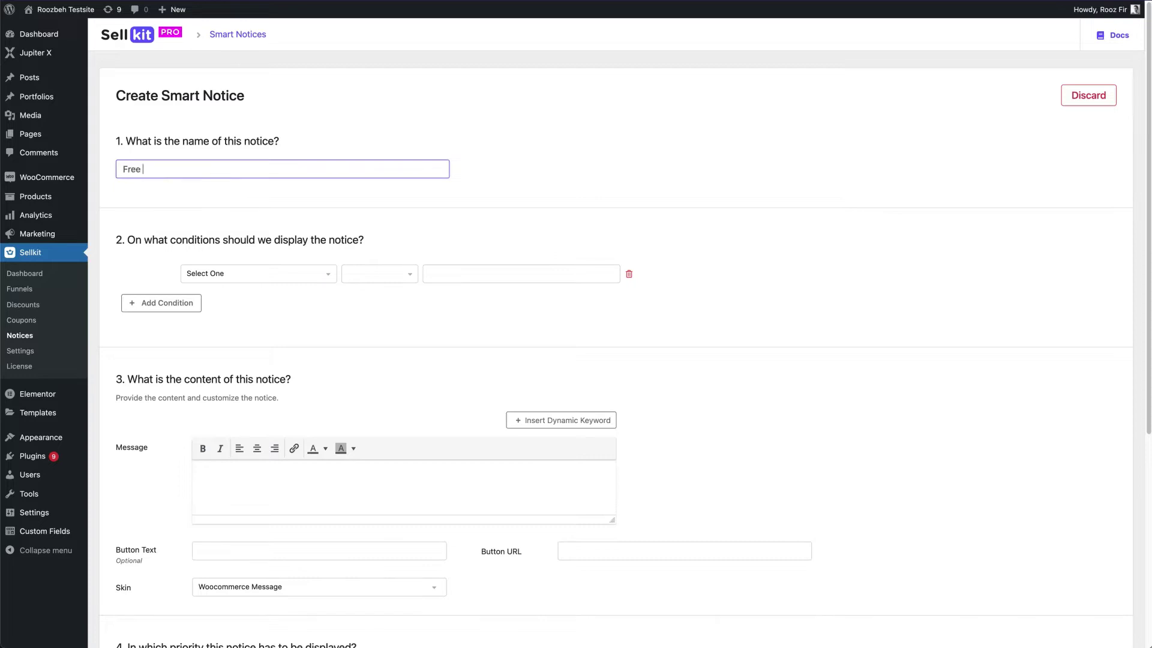
pyautogui.write('Shipping')
# Set the display condition to Cart Subtotal in a threshold range, with threshold amount 10 and target subtotal amount 30
pyautogui.click(240, 278)
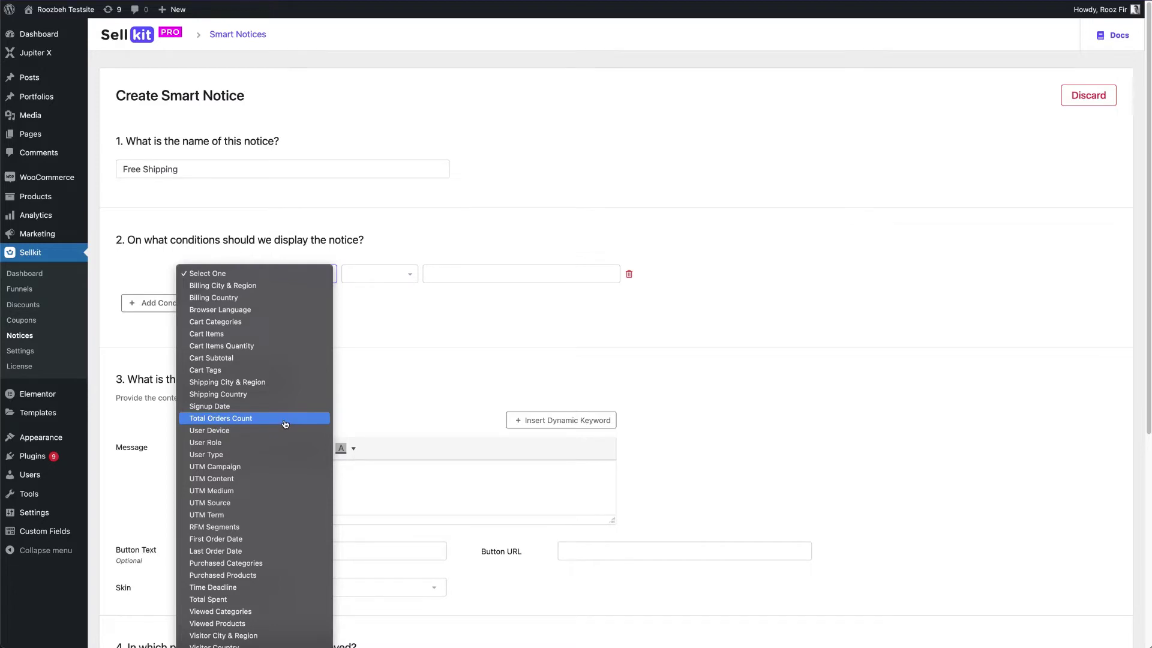
pyautogui.click(287, 357)
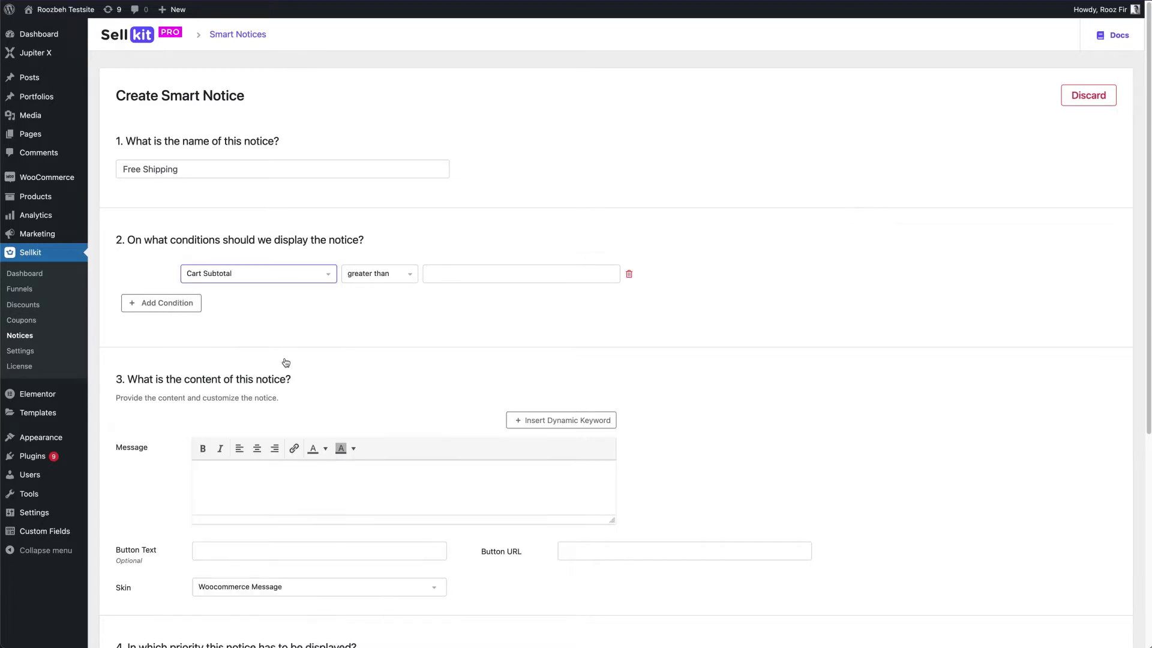
pyautogui.click(380, 276)
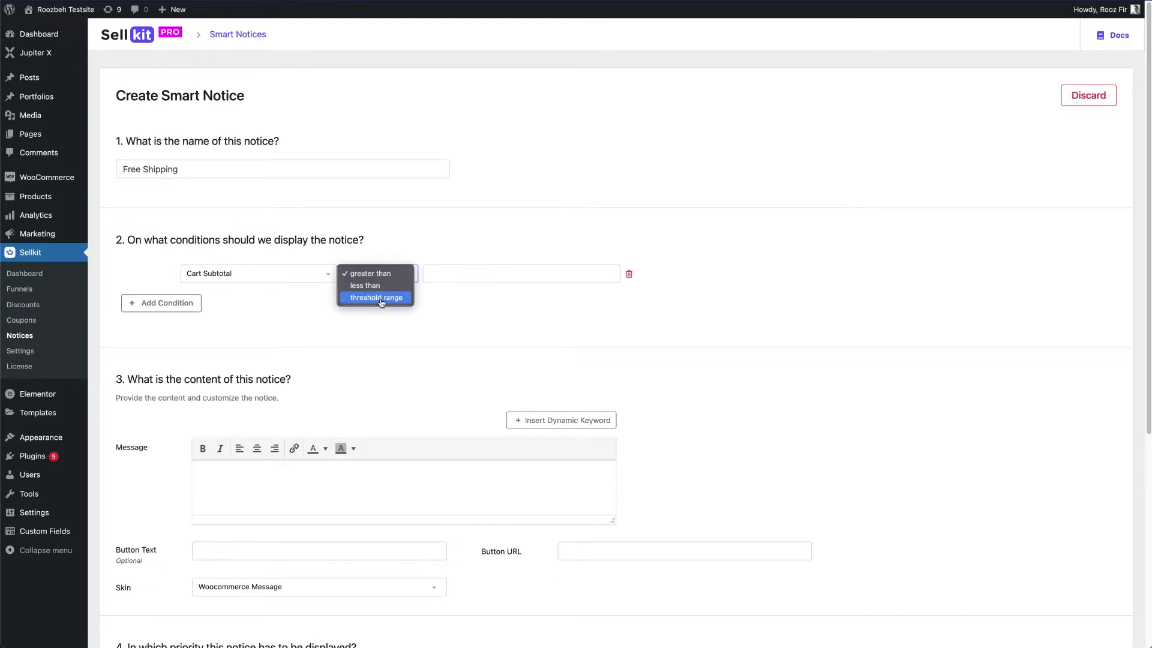
pyautogui.click(381, 299)
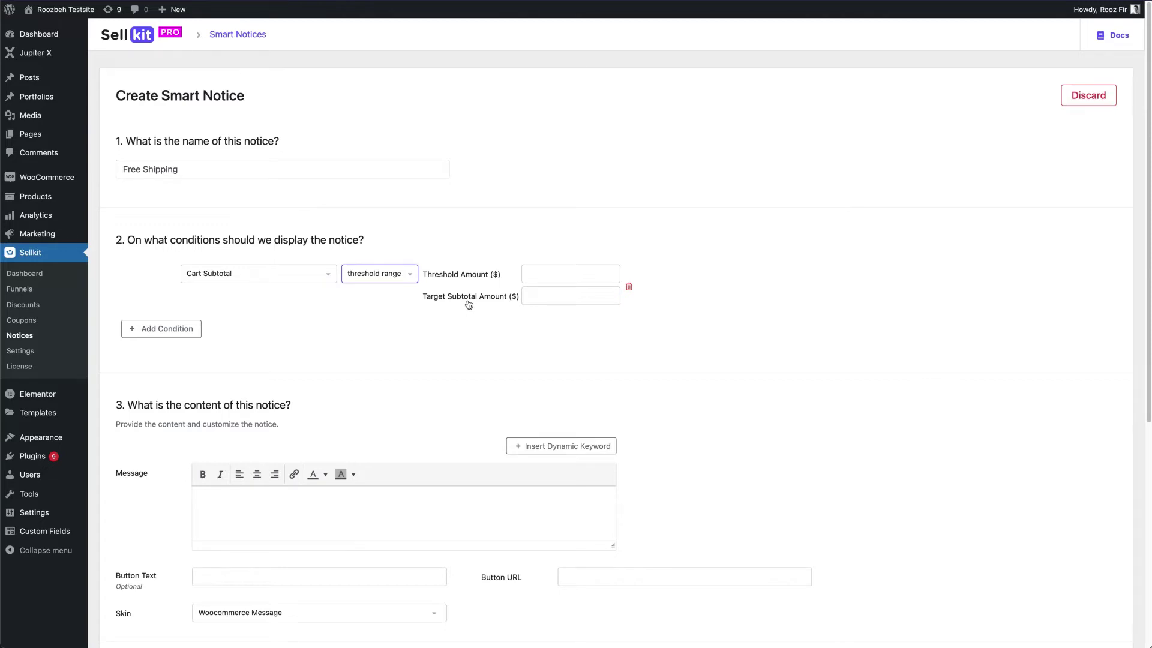
pyautogui.click(529, 276)
pyautogui.write('10')
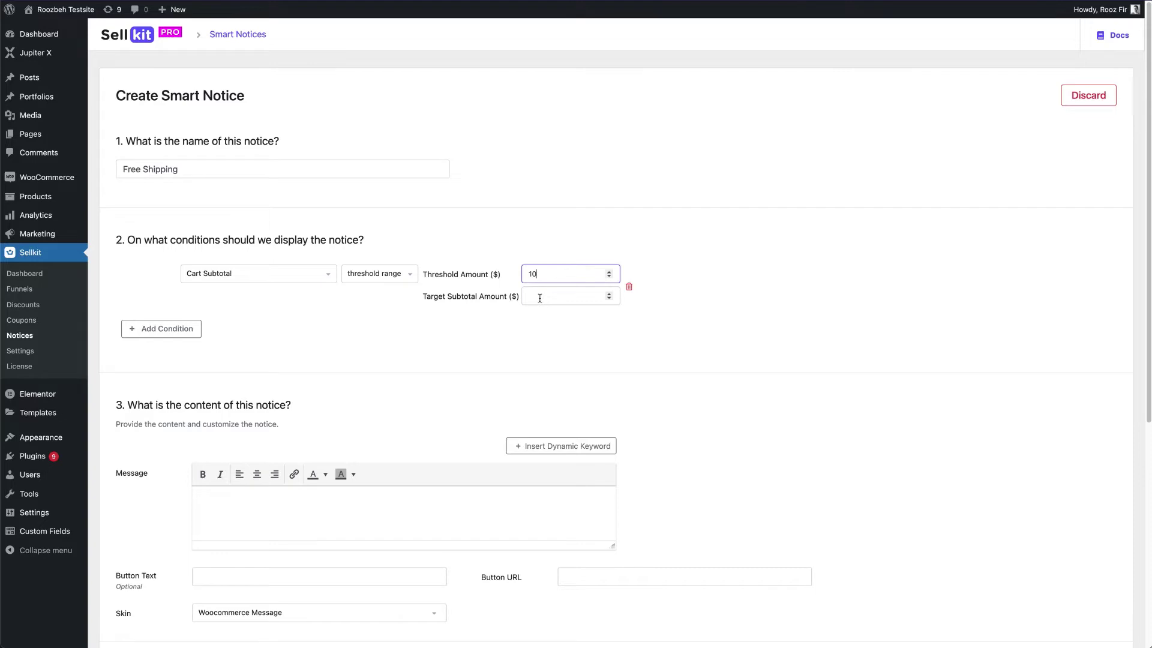
pyautogui.click(540, 298)
pyautogui.write('30')
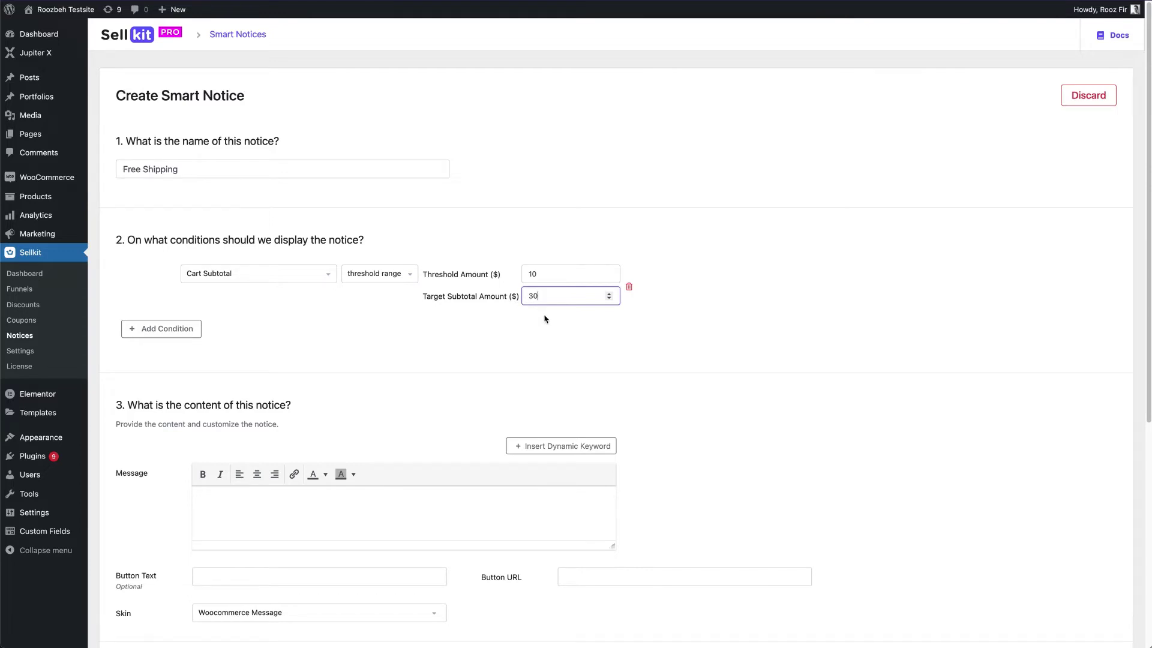
pyautogui.click(178, 334)
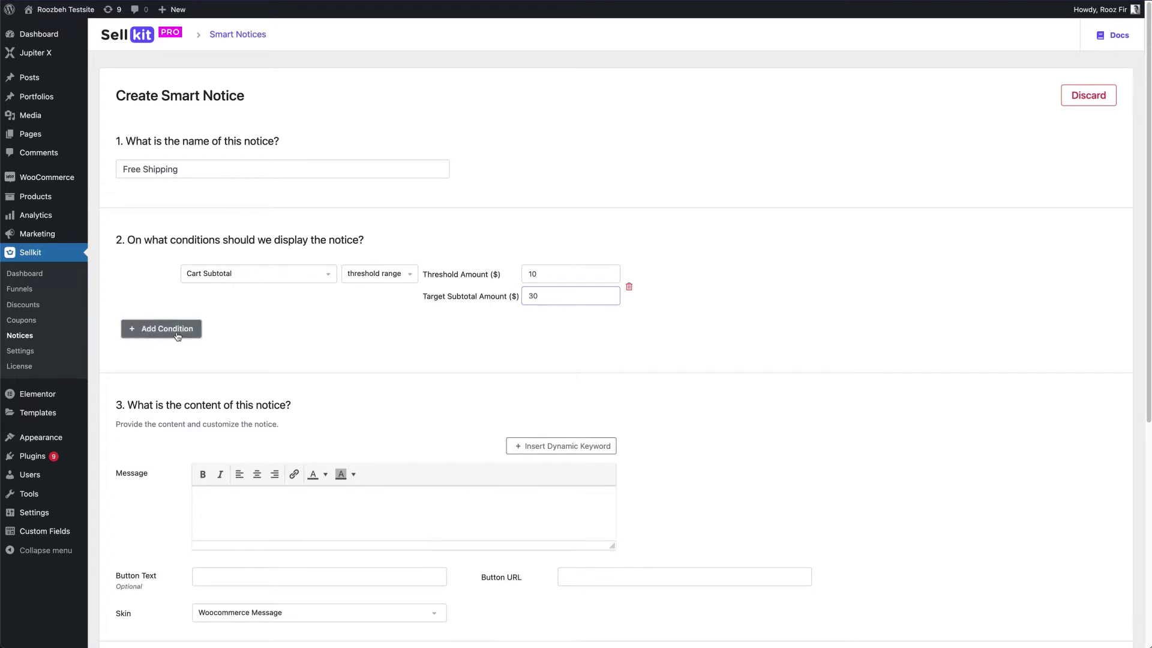
pyautogui.click(186, 361)
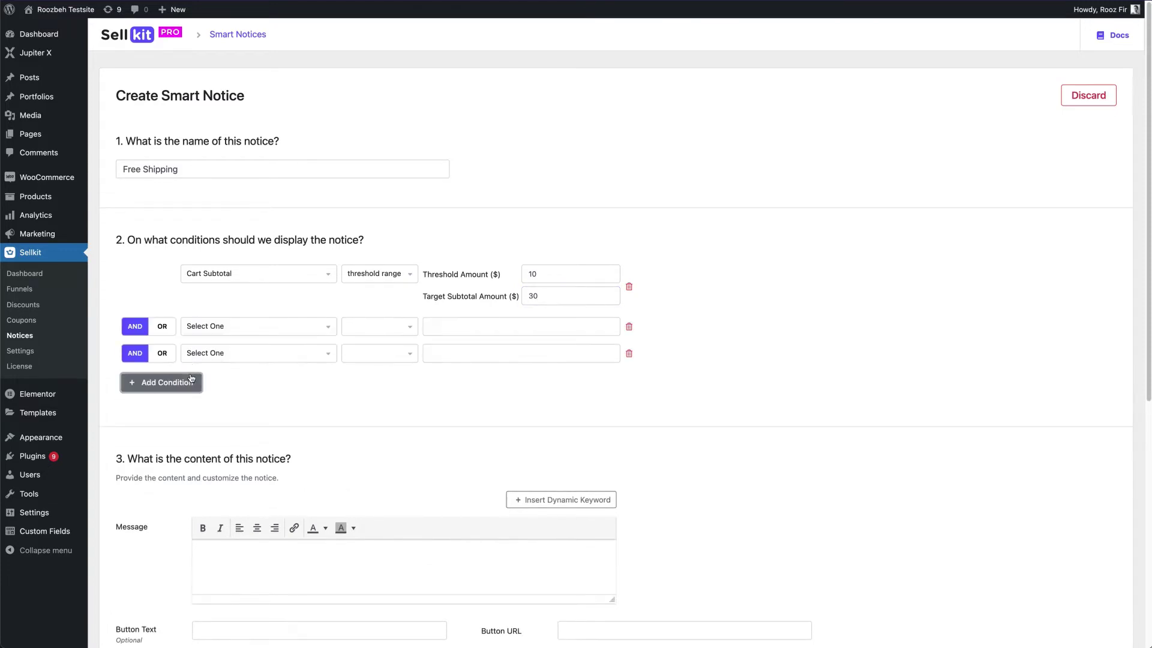
pyautogui.click(219, 329)
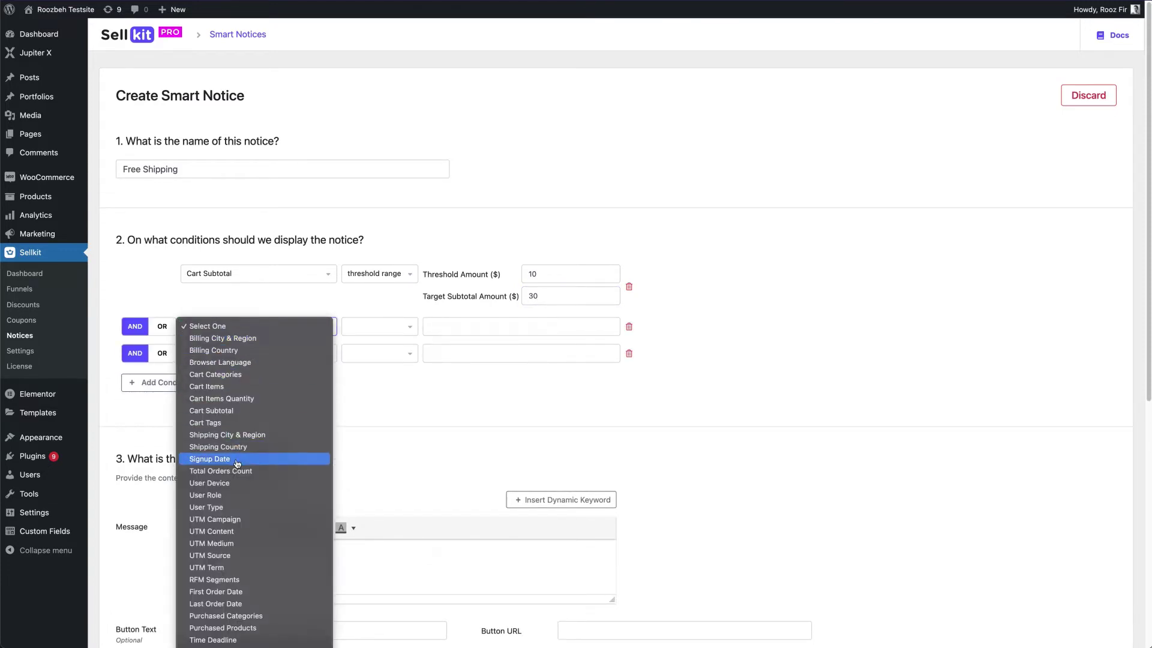
pyautogui.click(425, 406)
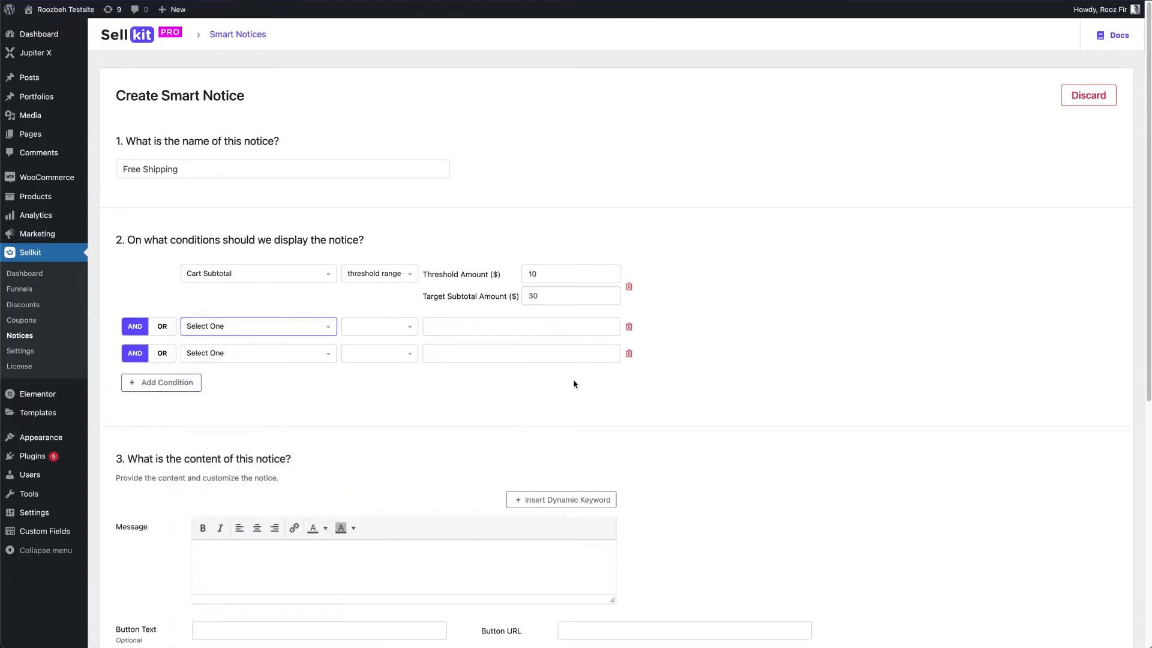
pyautogui.click(629, 354)
pyautogui.click(630, 327)
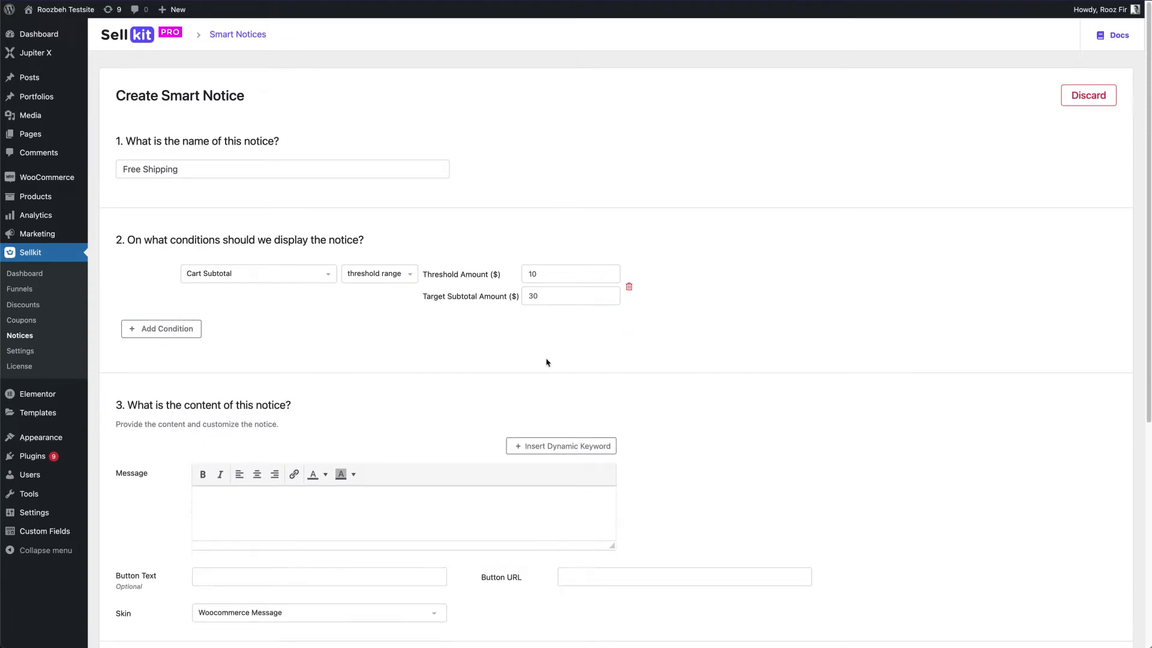
# Write the notice message "Add $15 for free shipping!"
pyautogui.scroll(-3, 425, 418)
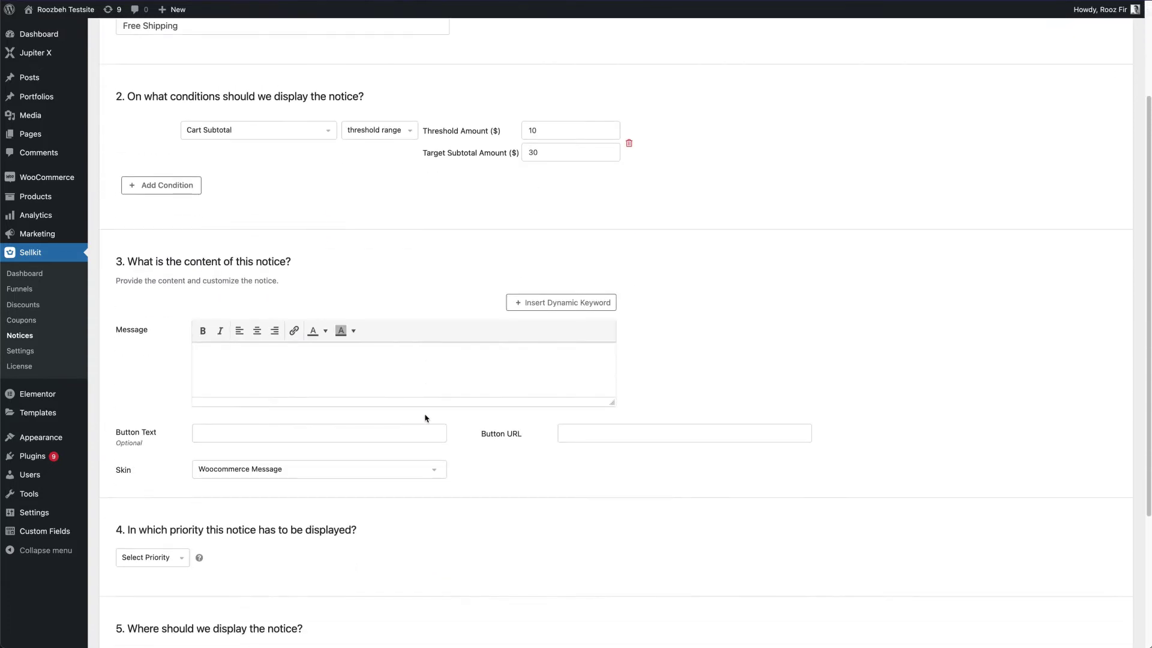
pyautogui.scroll(-4, 340, 378)
pyautogui.click(230, 159)
pyautogui.write('Add')
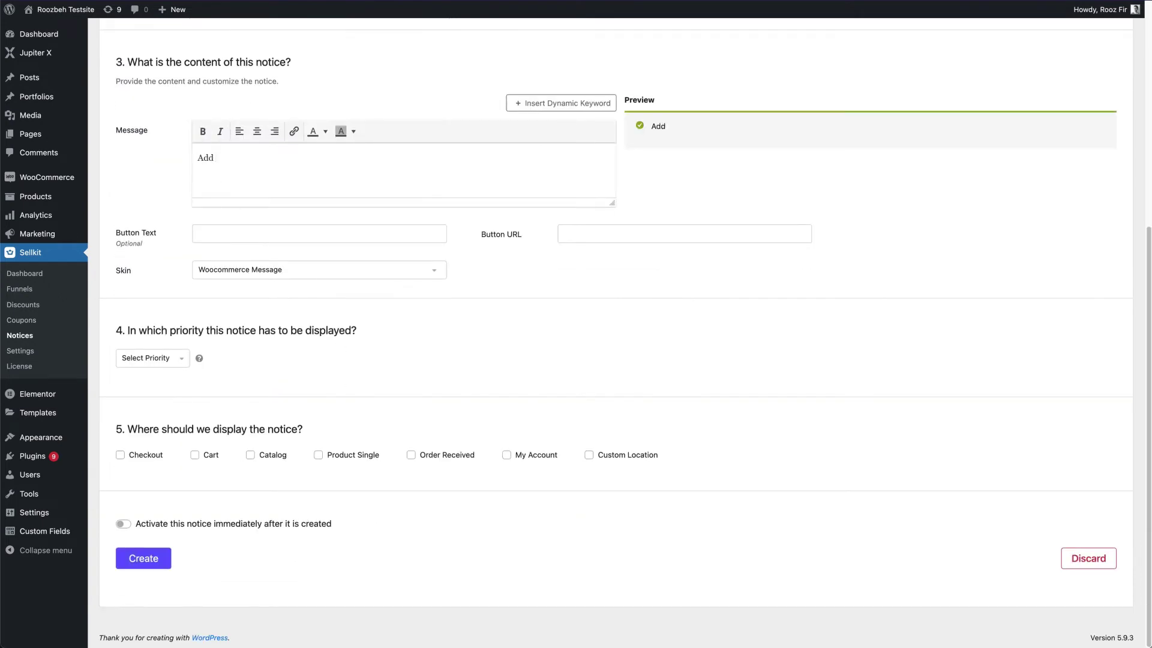
pyautogui.write(' $15 for free shipping!')
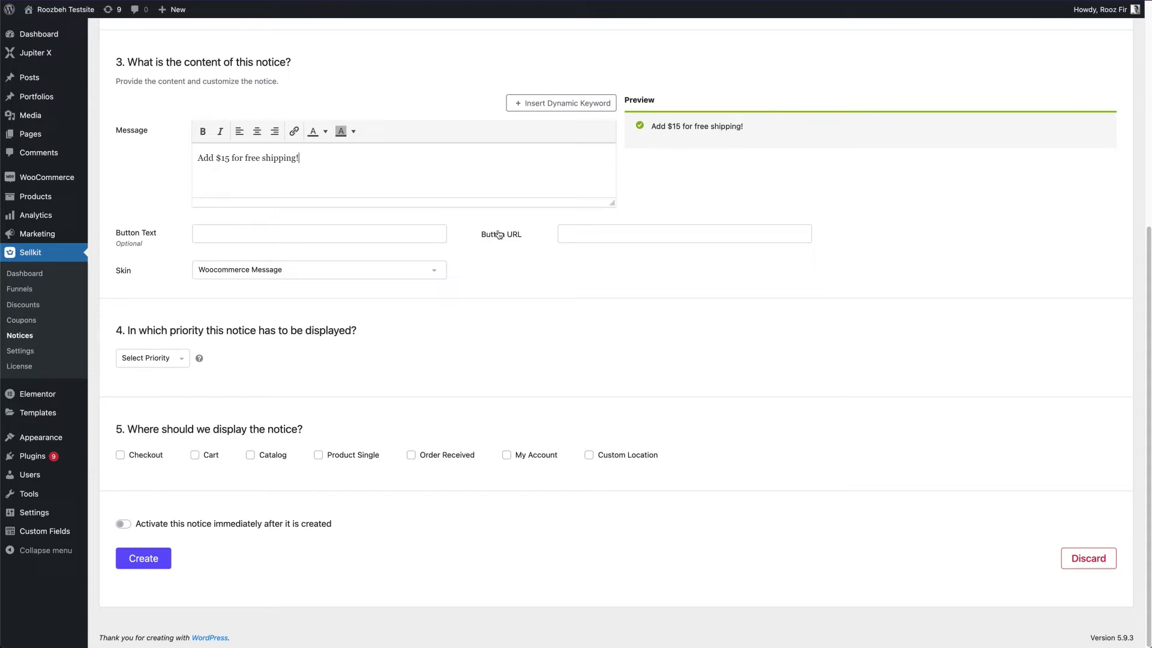
# Replace the number 15 in the message with the "Remaining subtotal amount" dynamic keyword, keeping the dollar sign
pyautogui.doubleClick(223, 158)
pyautogui.scroll(3, 327, 173)
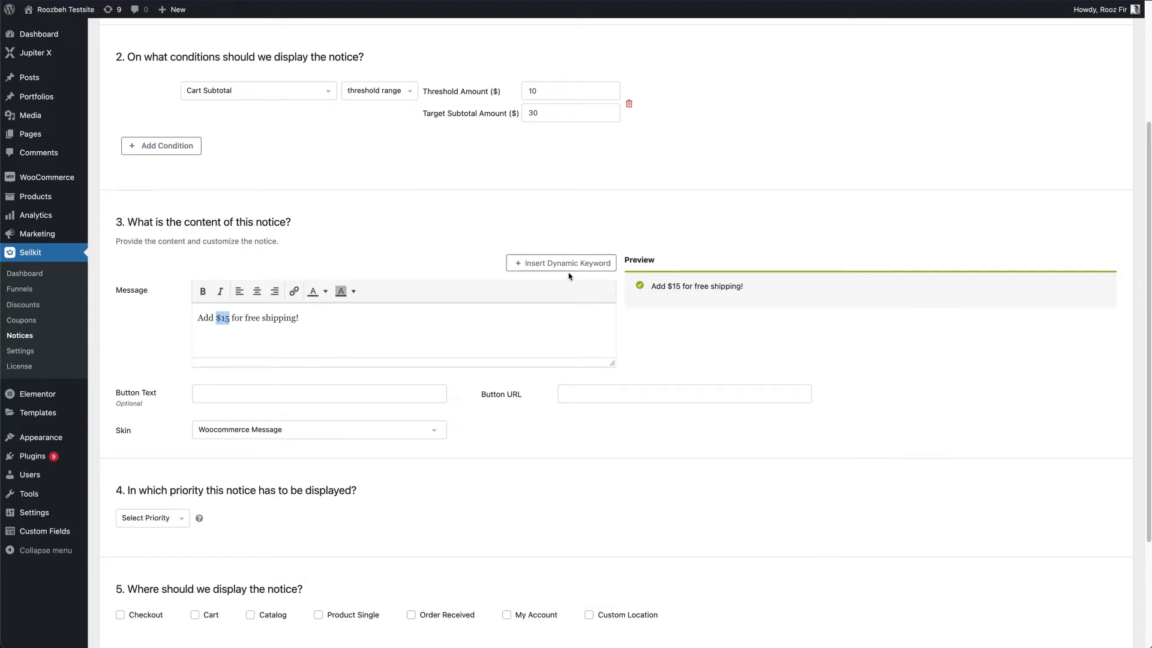
pyautogui.click(228, 318)
pyautogui.moveTo(228, 319); pyautogui.dragTo(221, 319)
pyautogui.click(605, 265)
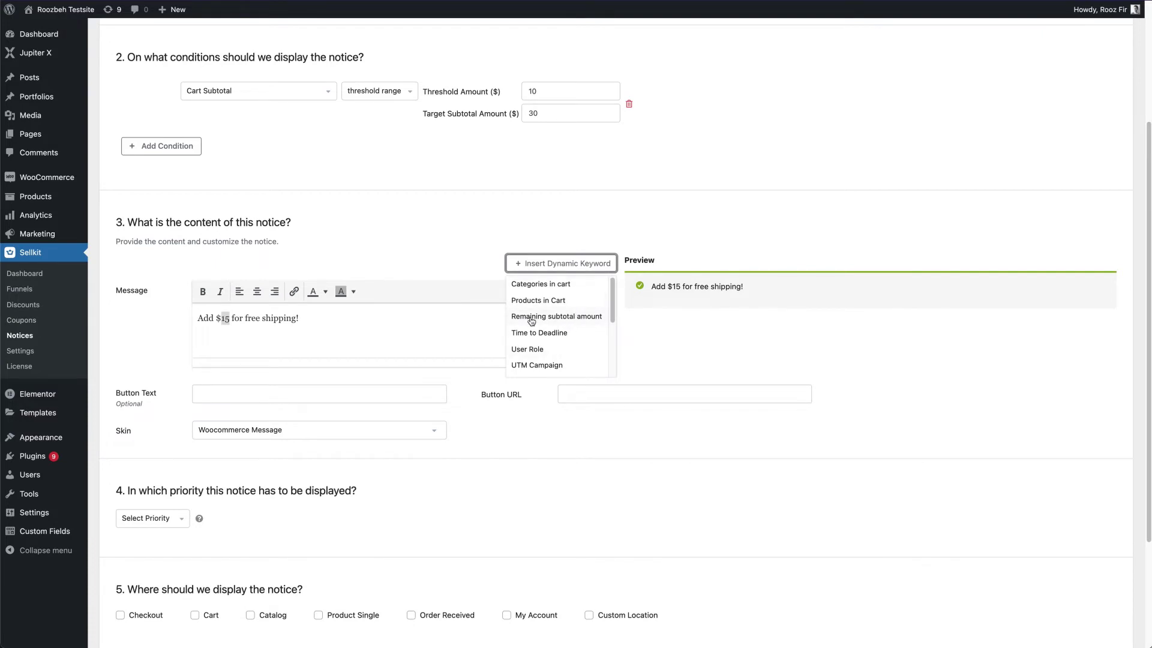
pyautogui.click(578, 323)
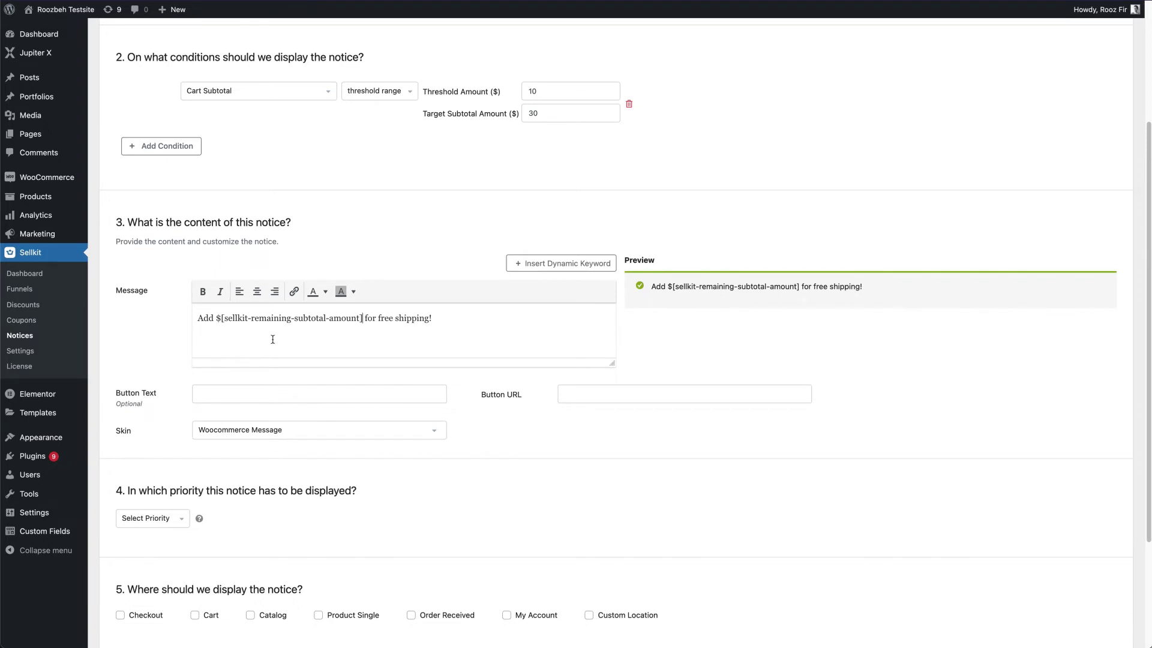
# Set the notice's button text to "Continue Shopping" and keep the Woocommerce Message skin
pyautogui.click(227, 391)
pyautogui.write('Cont')
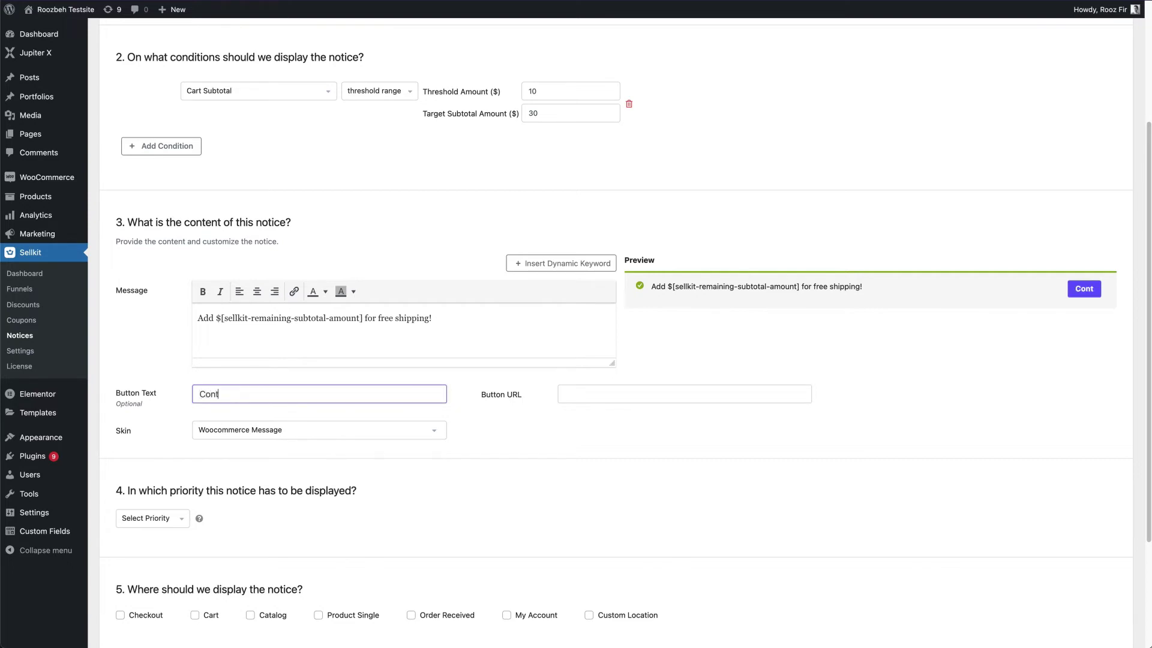
pyautogui.write('inue Shopping')
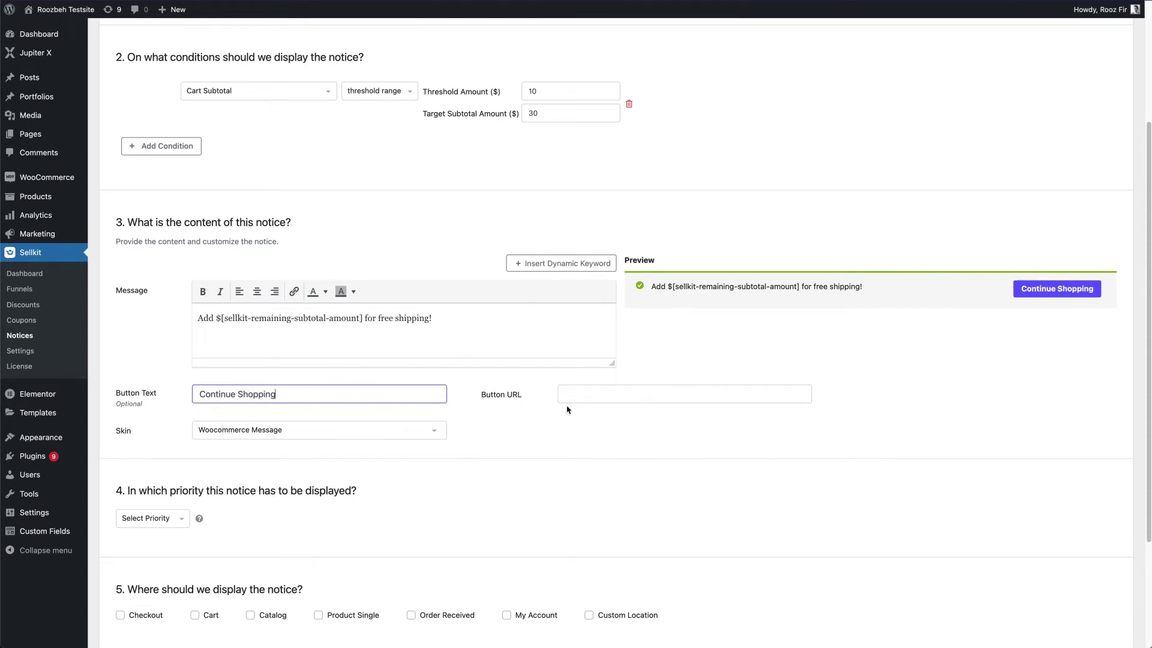
pyautogui.click(340, 435)
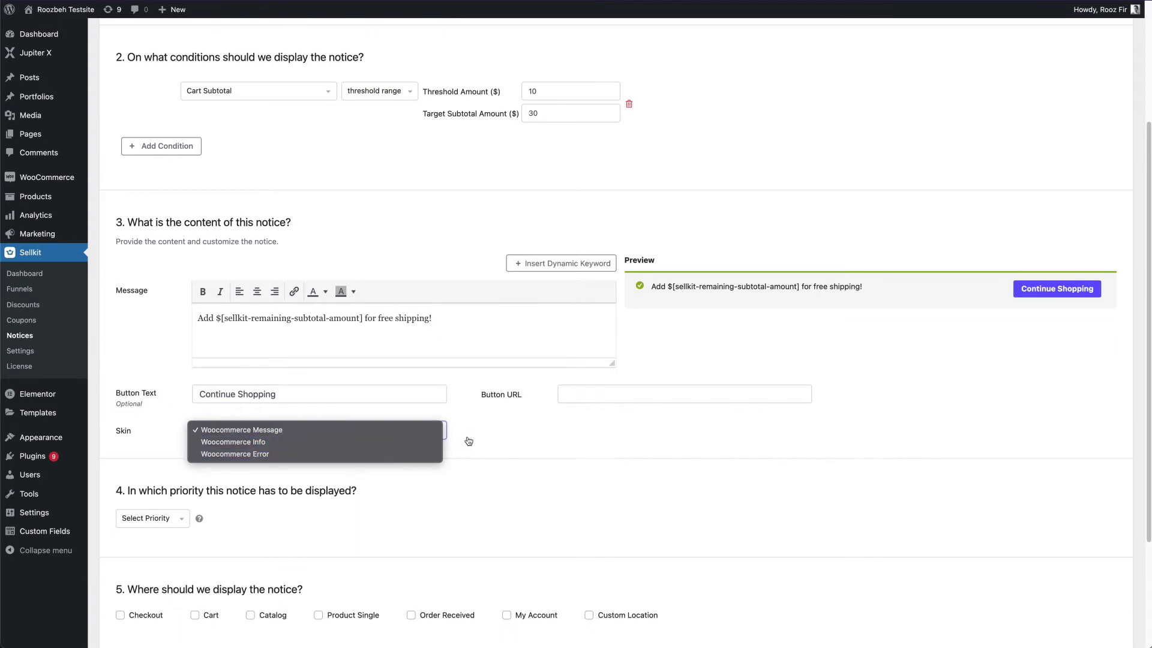
pyautogui.click(649, 340)
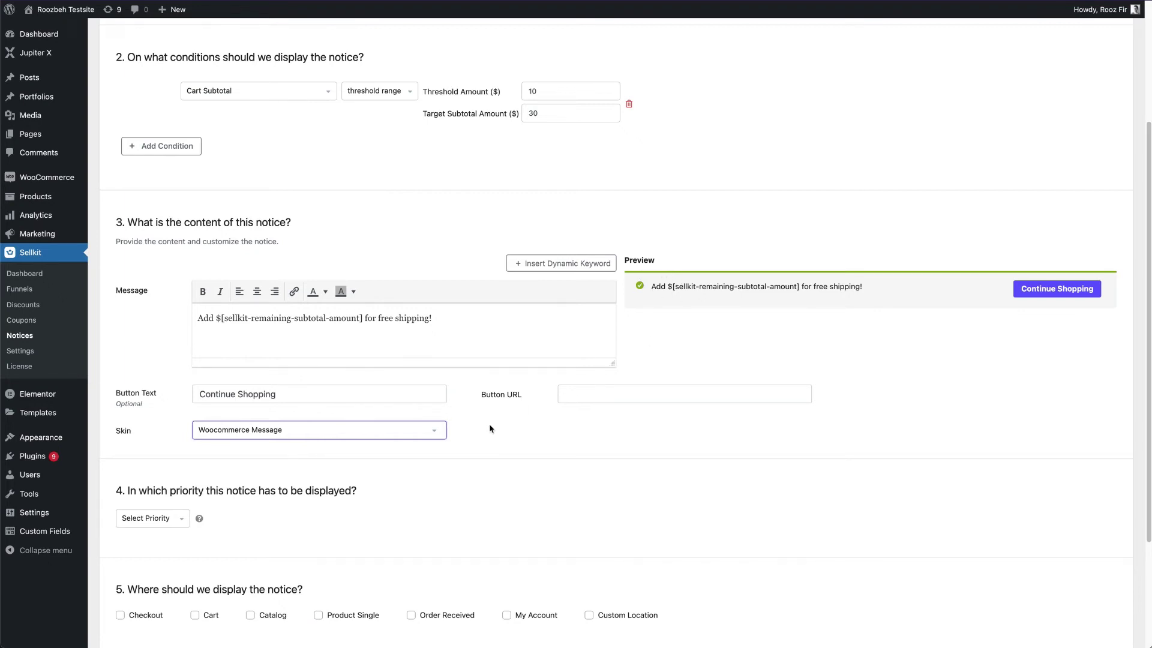
# Set the notice's display priority to 1
pyautogui.scroll(-5, 455, 484)
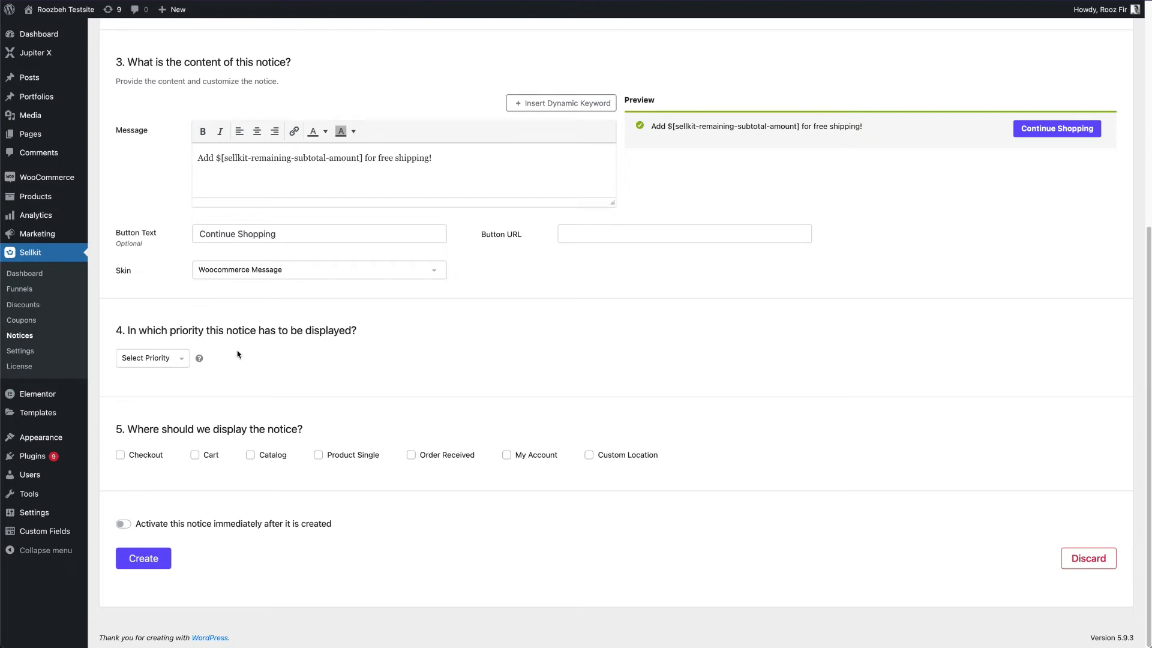
pyautogui.scroll(5, 237, 354)
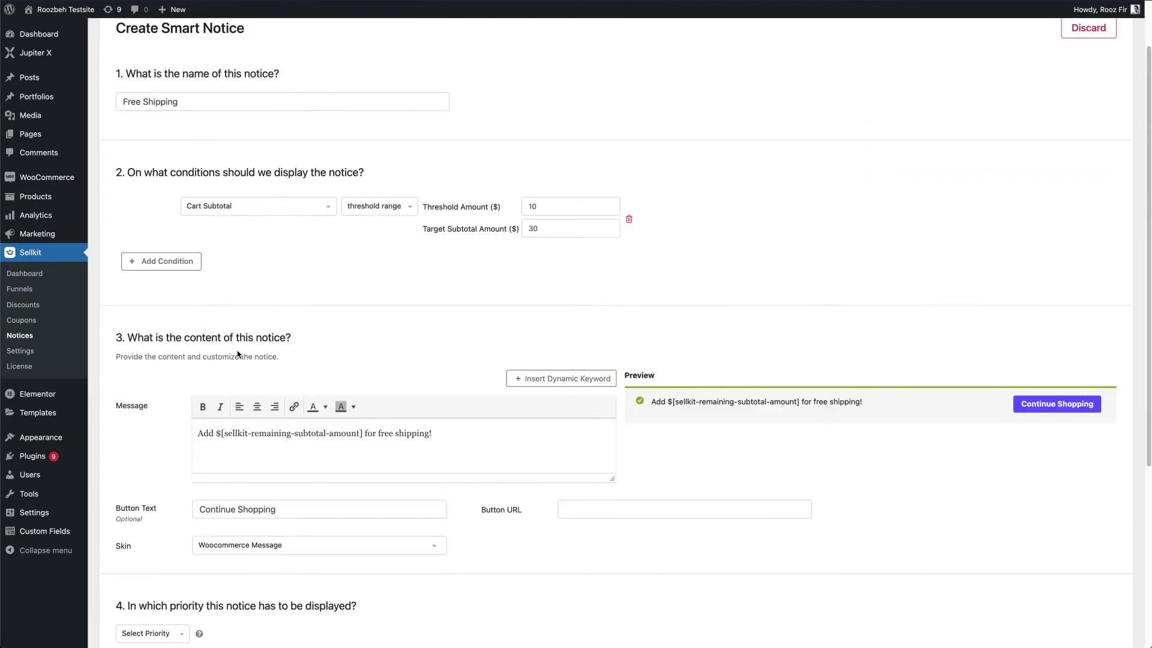
pyautogui.scroll(-5, 182, 315)
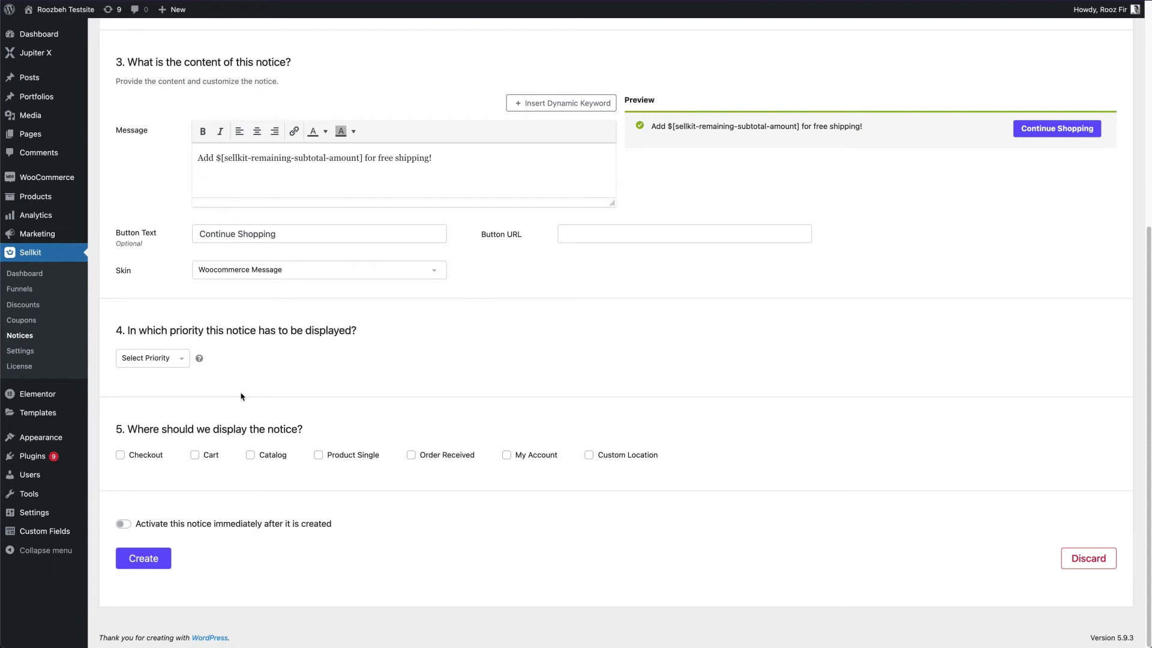
pyautogui.click(180, 363)
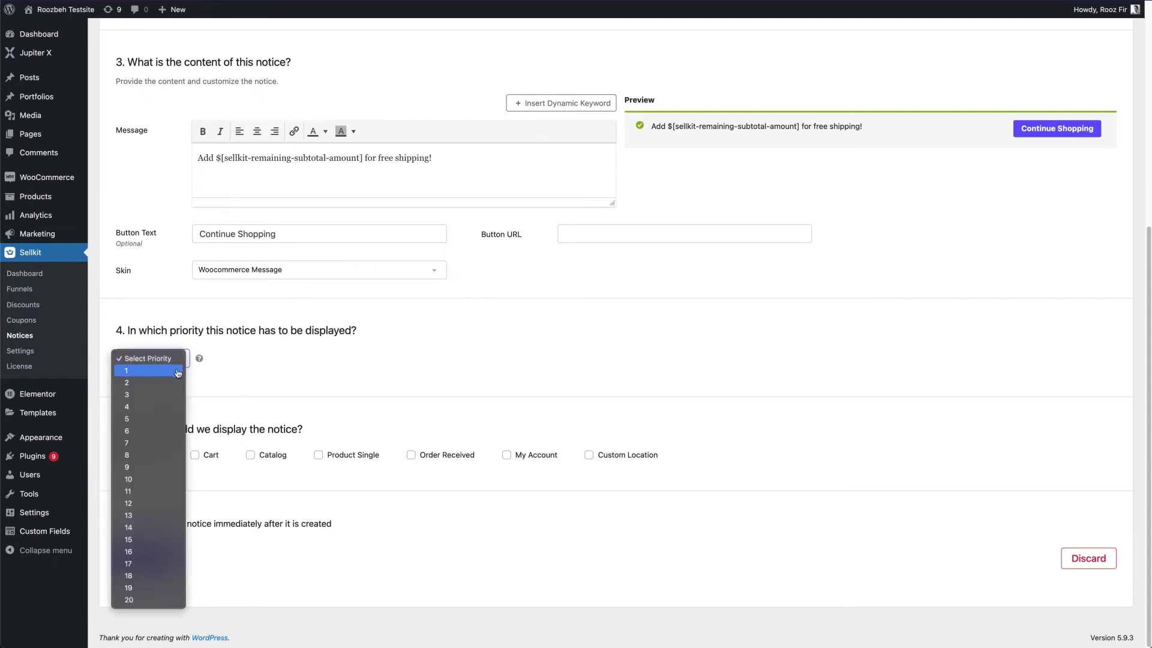
pyautogui.click(174, 375)
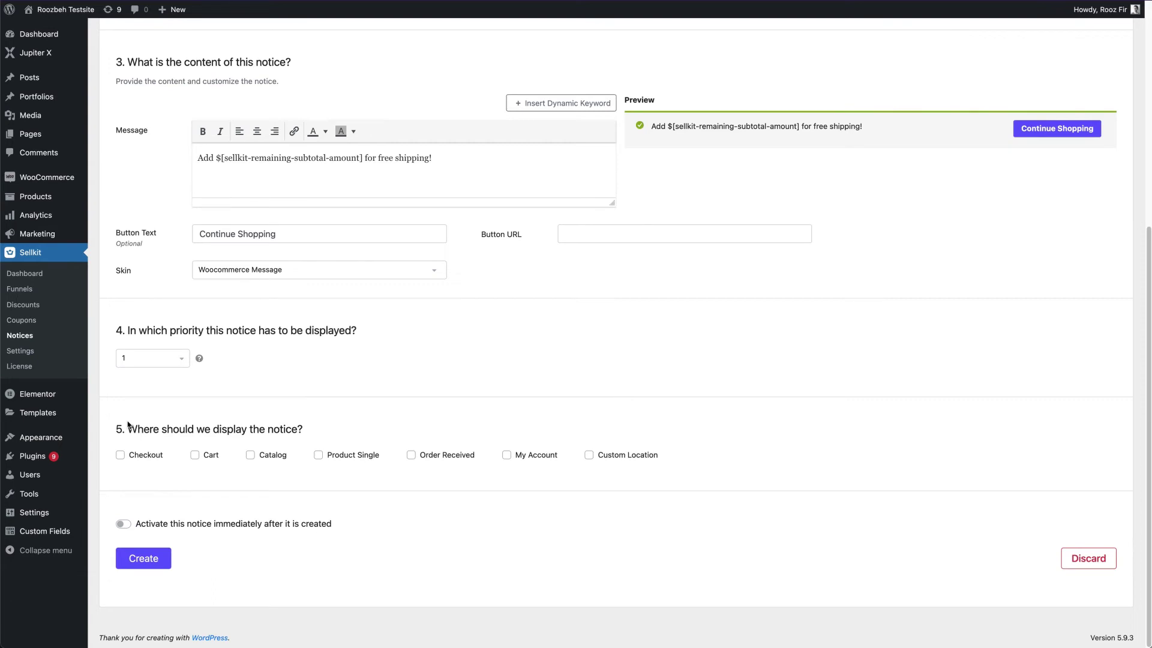
# Display the notice at Checkout and Cart, and enable its activation immediately after creation
pyautogui.click(613, 460)
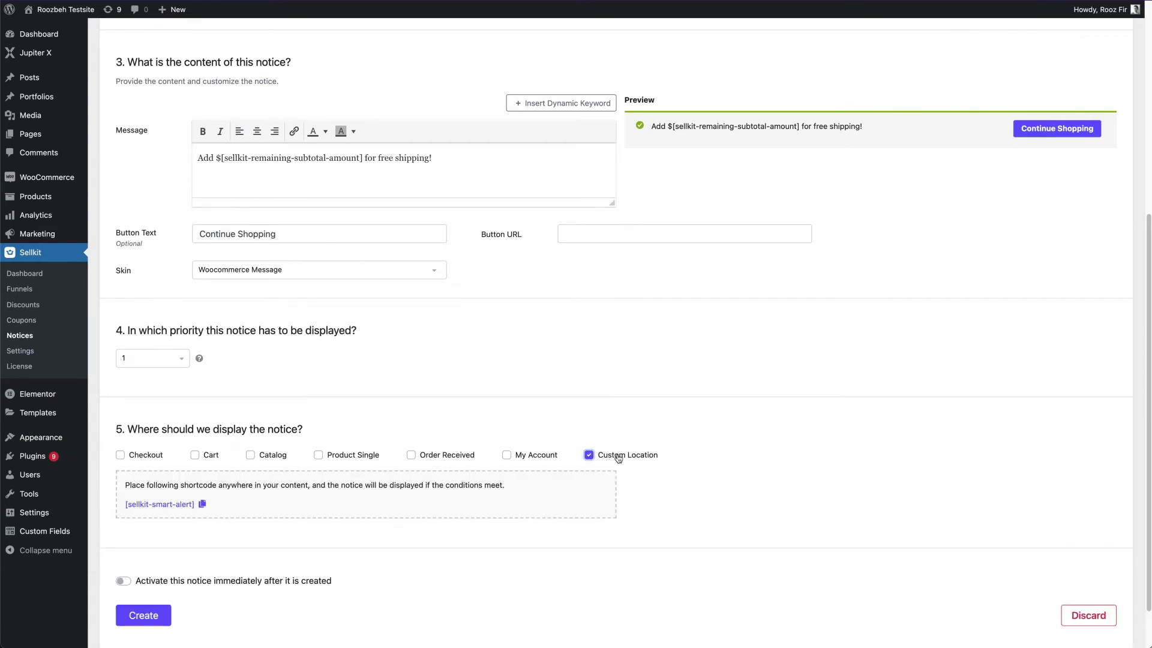
pyautogui.click(613, 460)
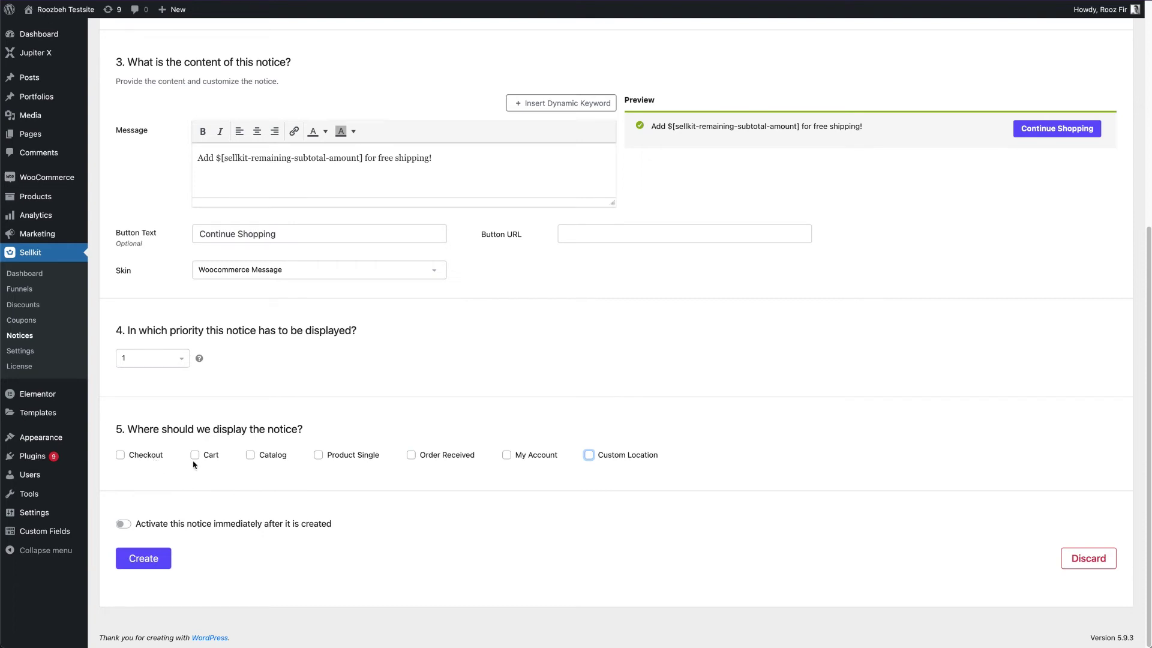
pyautogui.click(151, 458)
pyautogui.click(208, 461)
pyautogui.click(124, 524)
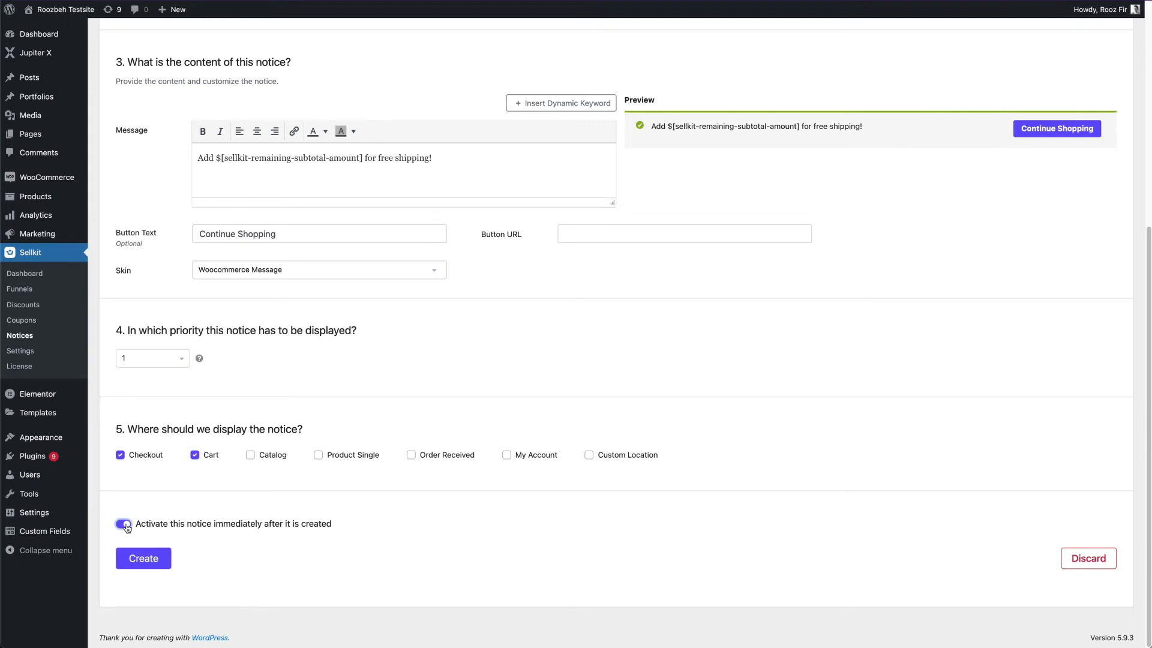
# Create the free shipping notice and review the actions available for it in the Smart Notice list
pyautogui.click(146, 559)
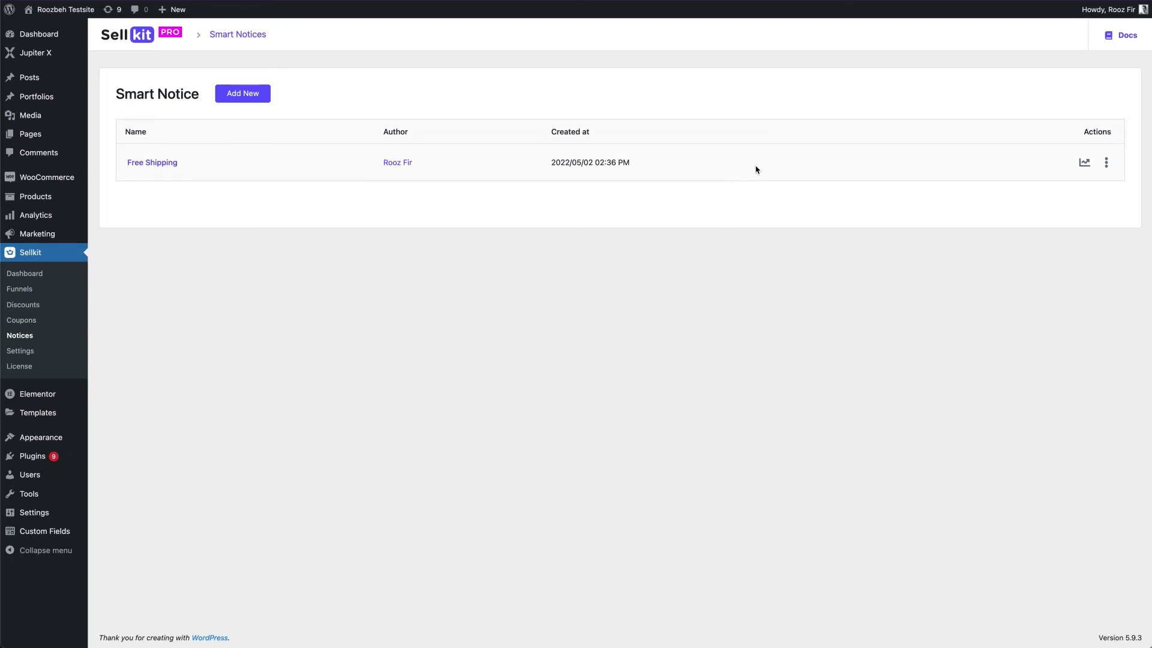
pyautogui.click(1107, 163)
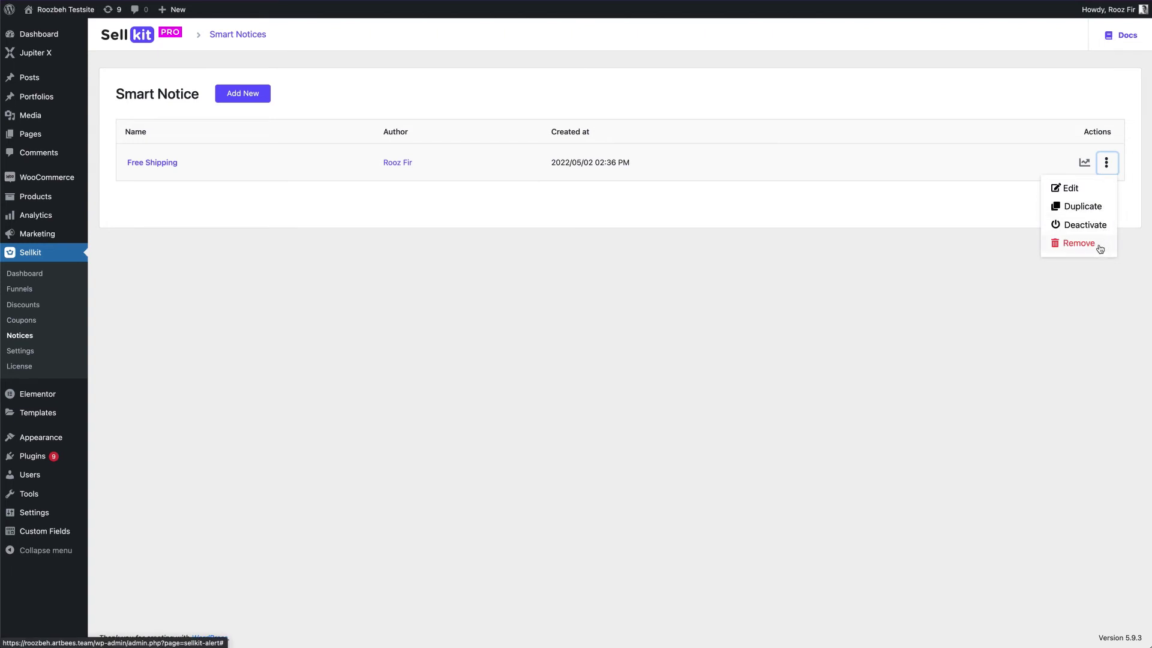
pyautogui.click(1072, 151)
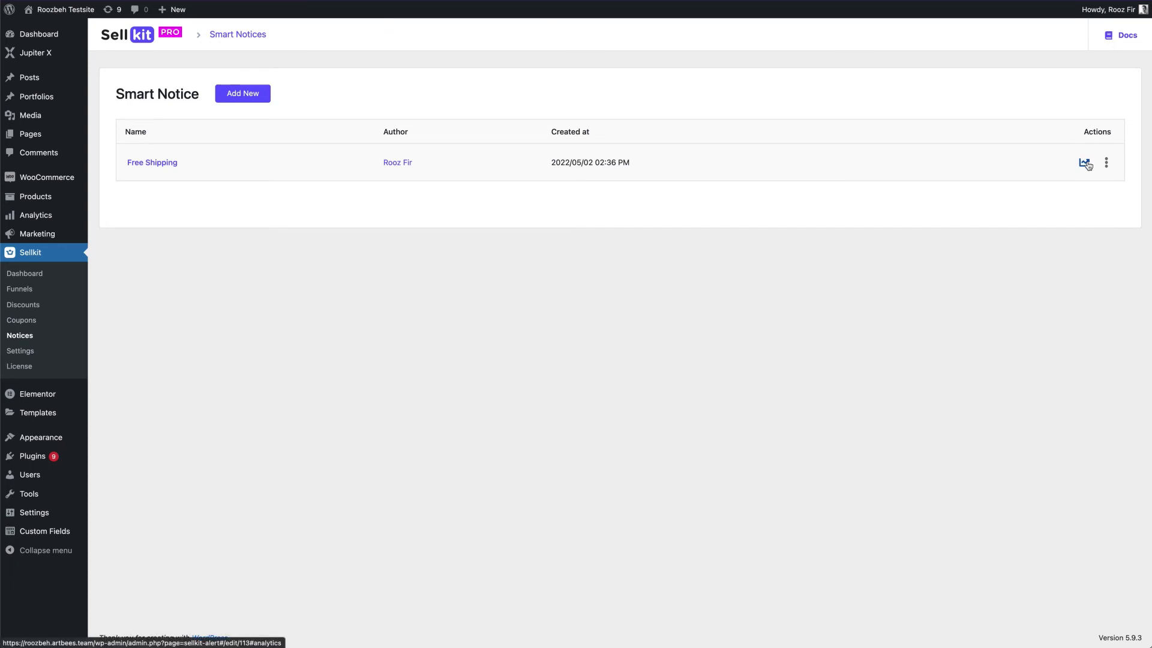
# Open the Free Shipping notice's analytics and check which date ranges are offered for its performance chart
pyautogui.click(1086, 164)
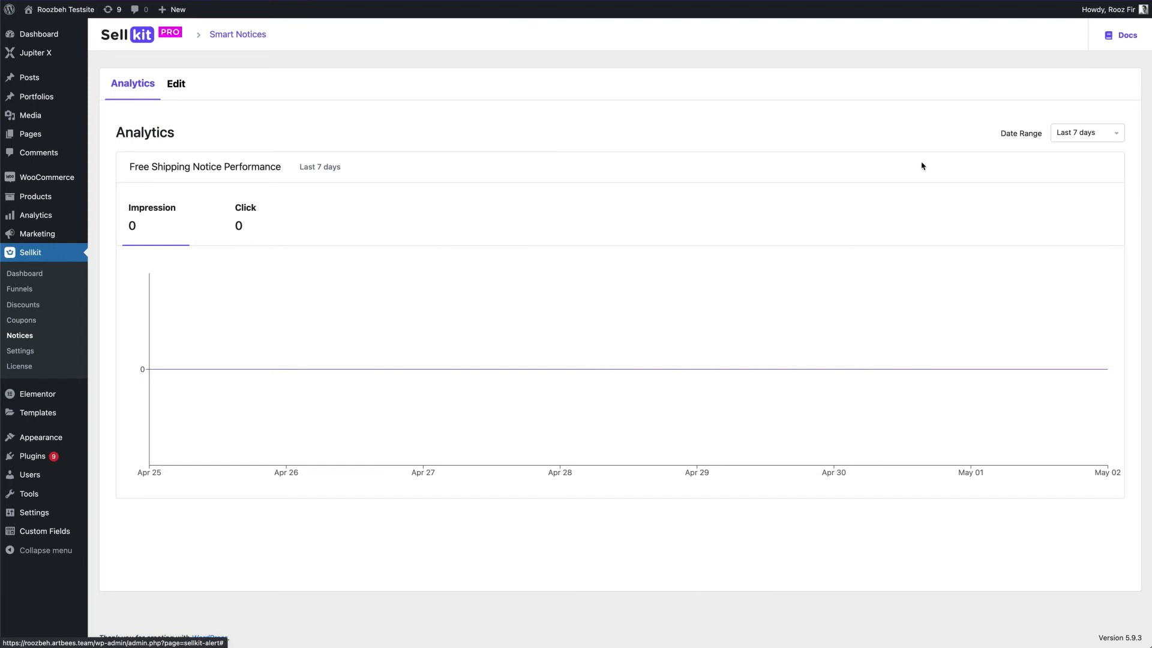
pyautogui.click(1117, 135)
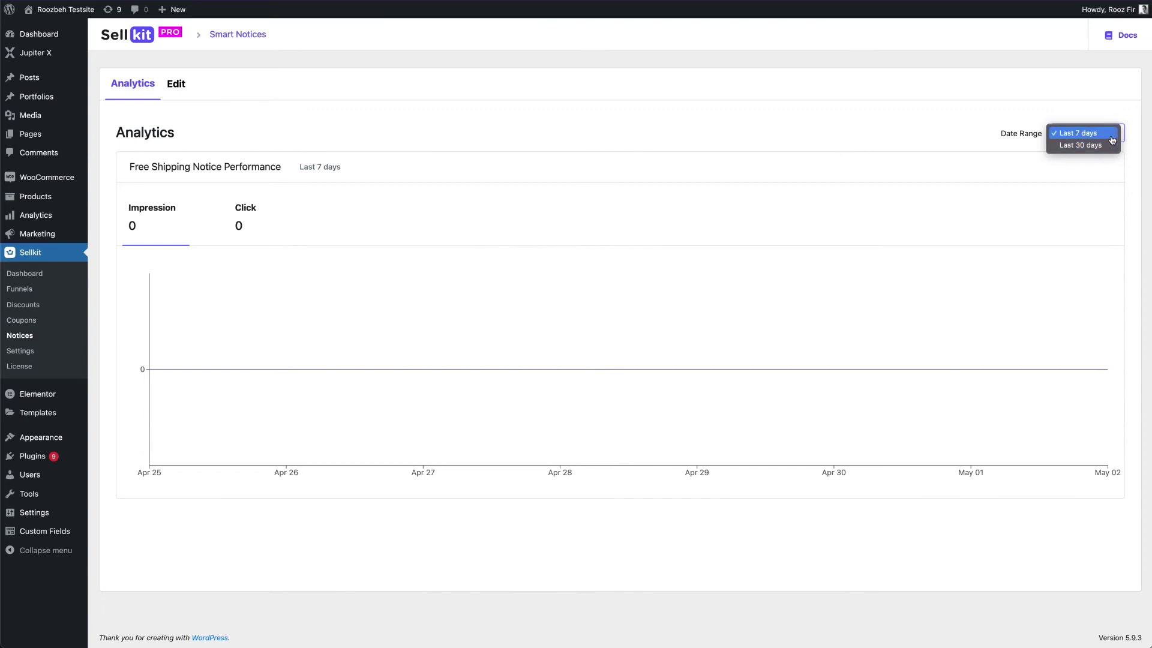
pyautogui.click(1056, 114)
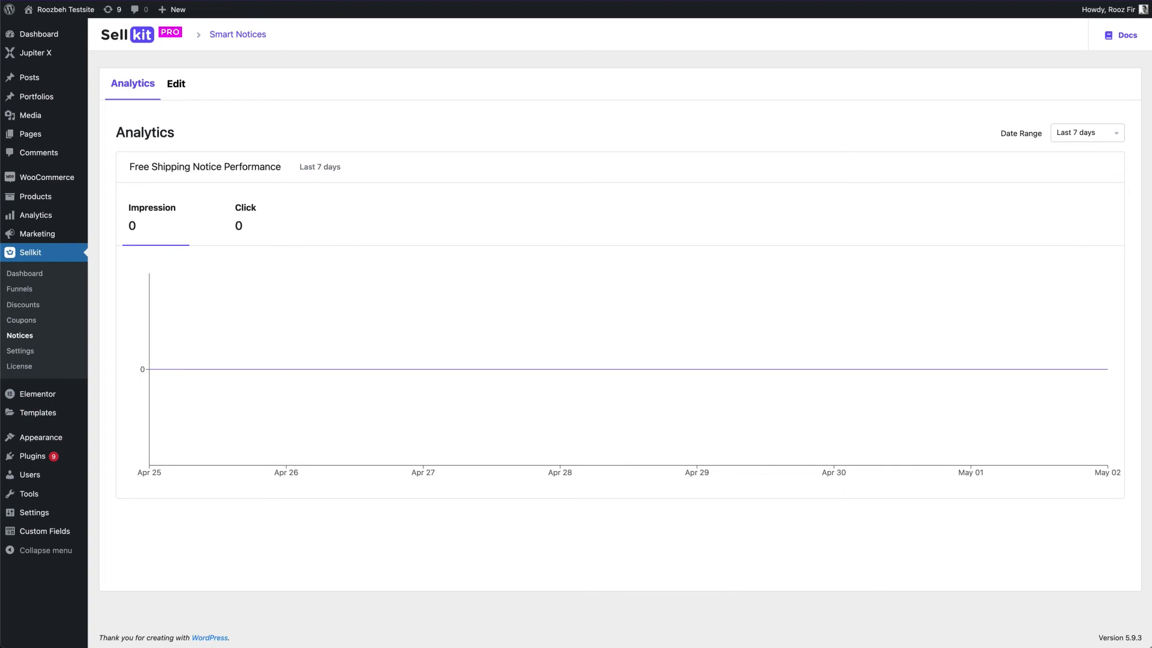
# Switch to the store's Shop page and add the Album product to the cart
pyautogui.hotkey('ctrl', 'Tab')
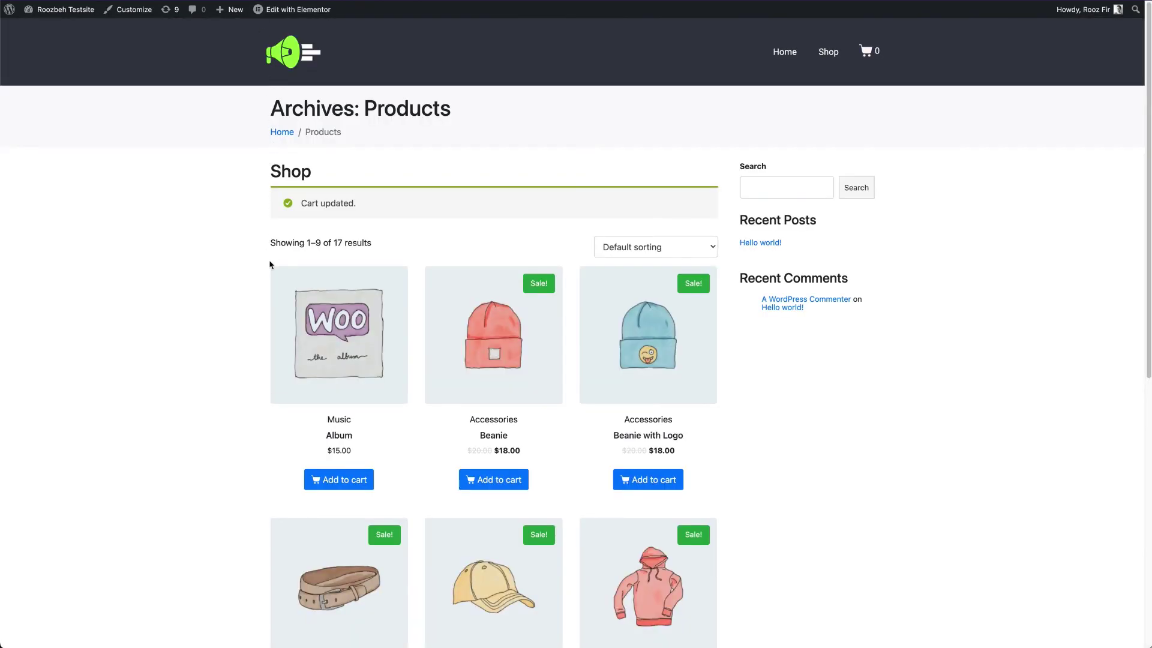
pyautogui.scroll(-2, 270, 265)
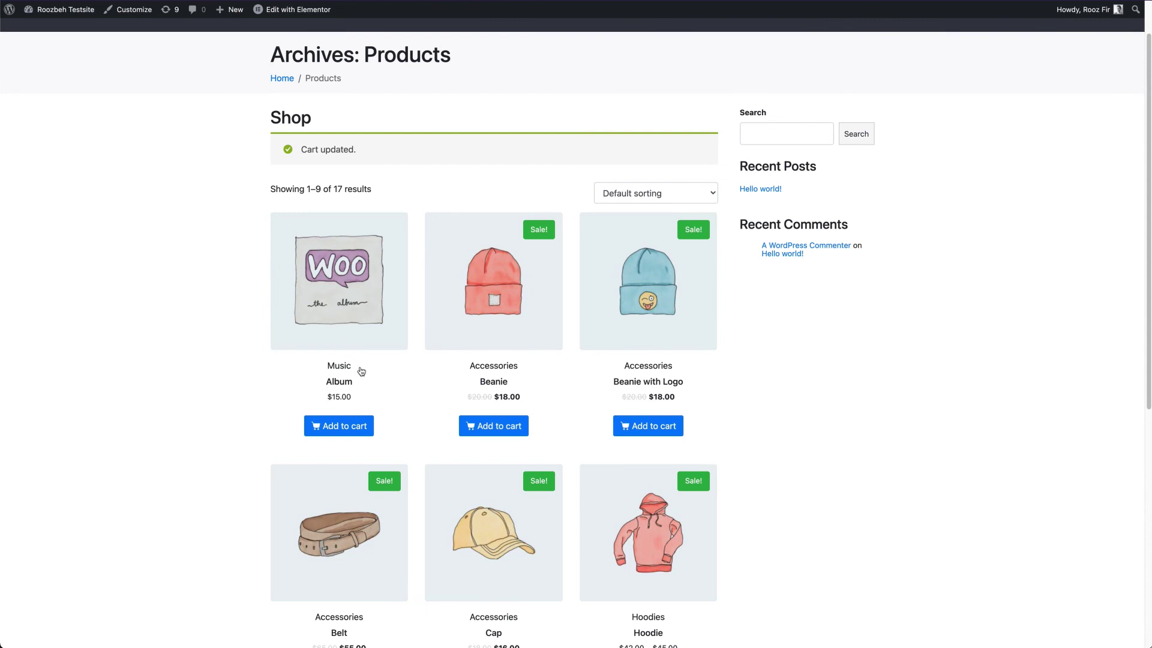
pyautogui.click(349, 429)
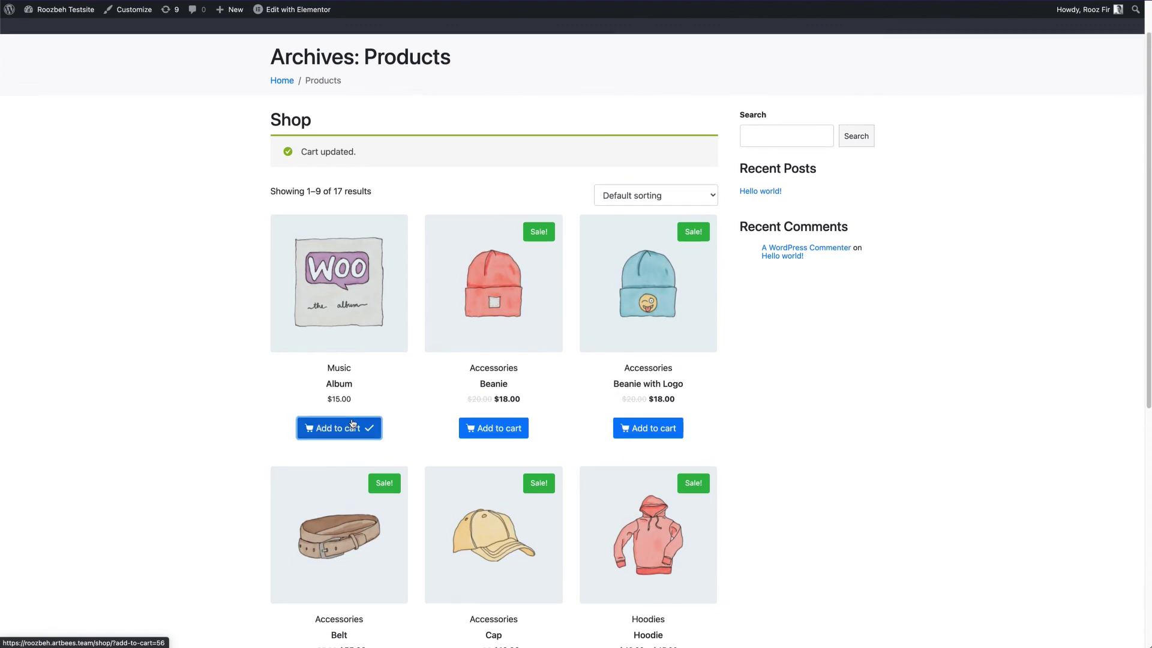
# Open the cart to check the free shipping notice, and proceed to checkout to check it there too
pyautogui.scroll(1, 951, 39)
pyautogui.click(875, 58)
pyautogui.click(1024, 630)
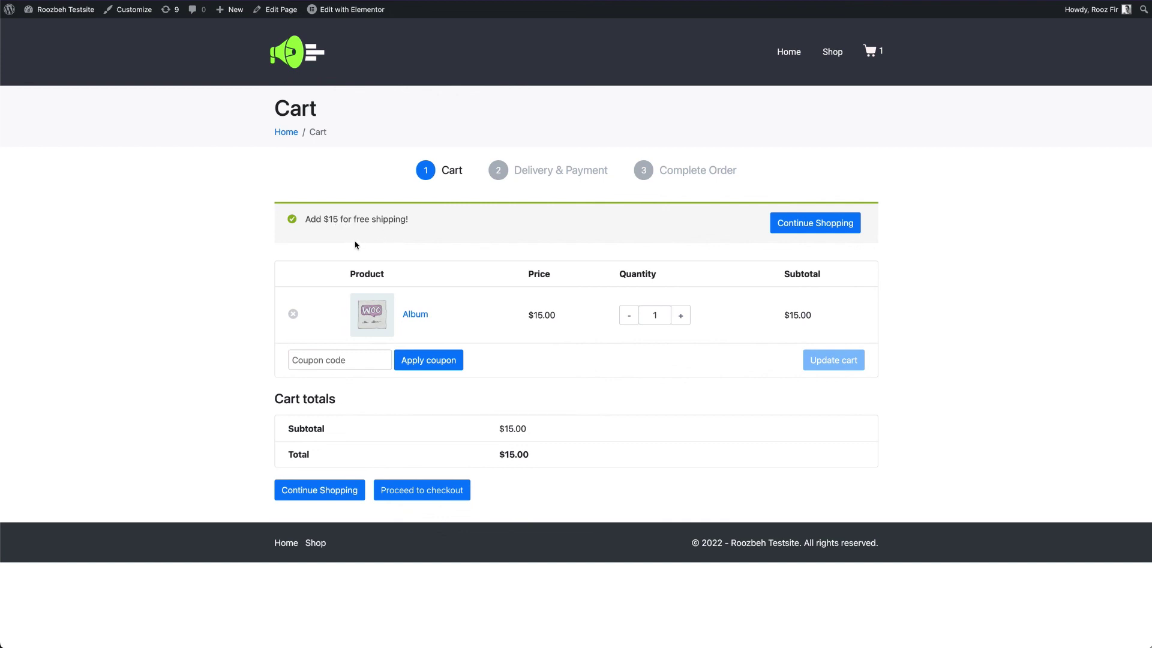
pyautogui.click(454, 491)
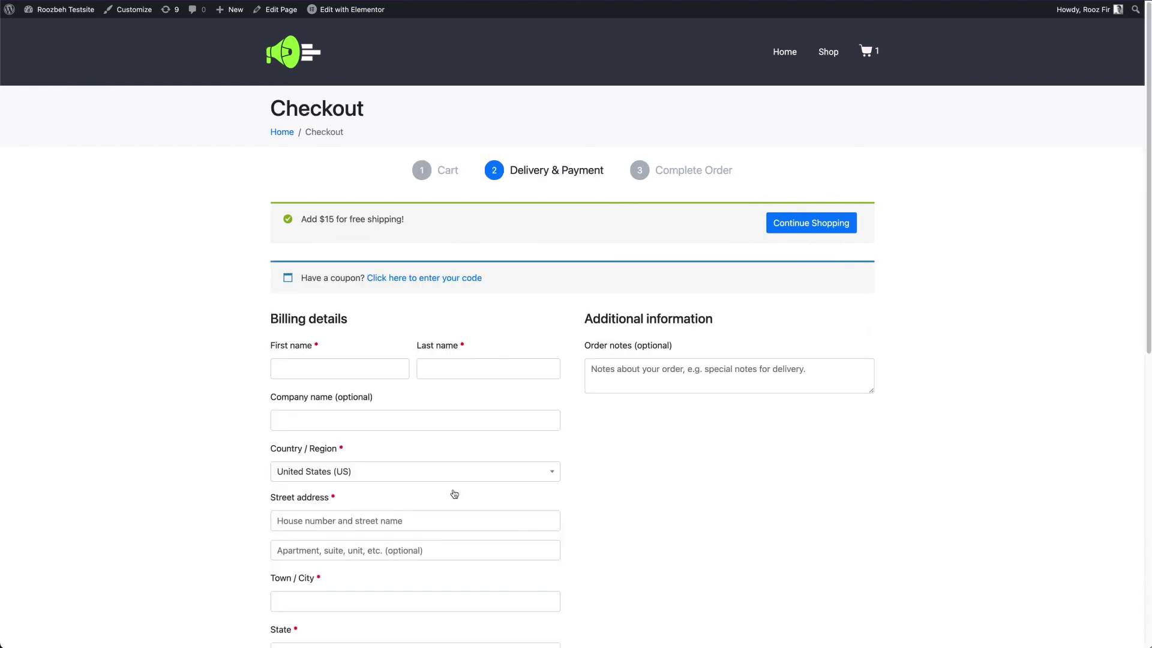